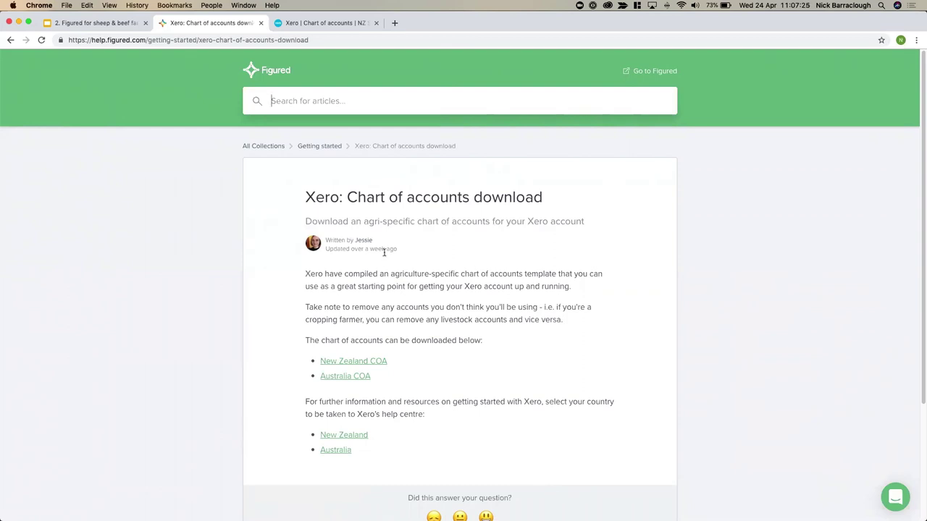
# Switch to Xero and search the chart of accounts for "sheep".
pyautogui.click(327, 24)
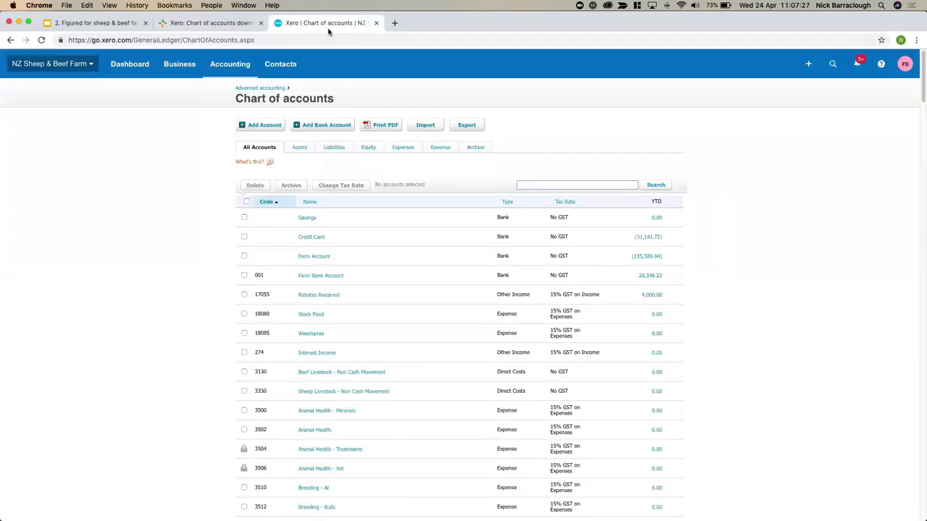
pyautogui.click(570, 186)
pyautogui.write('sheep')
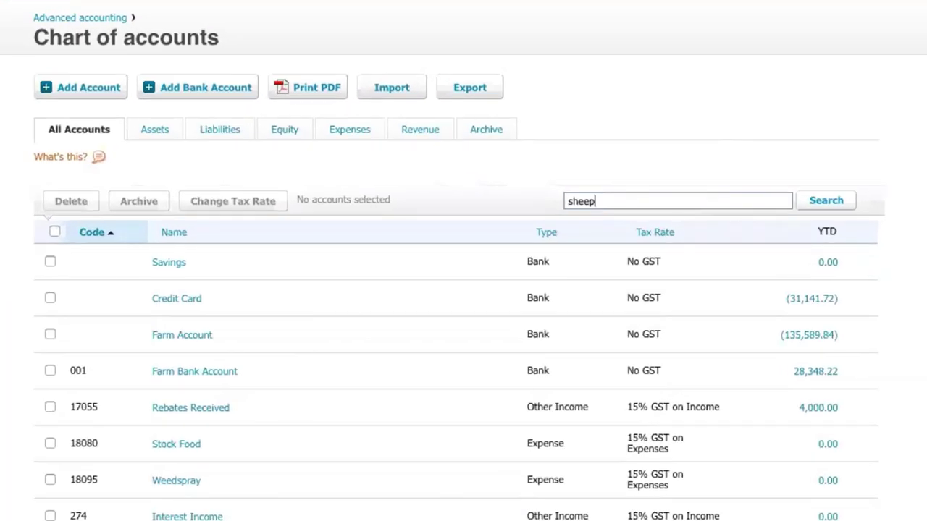
pyautogui.press('Return')
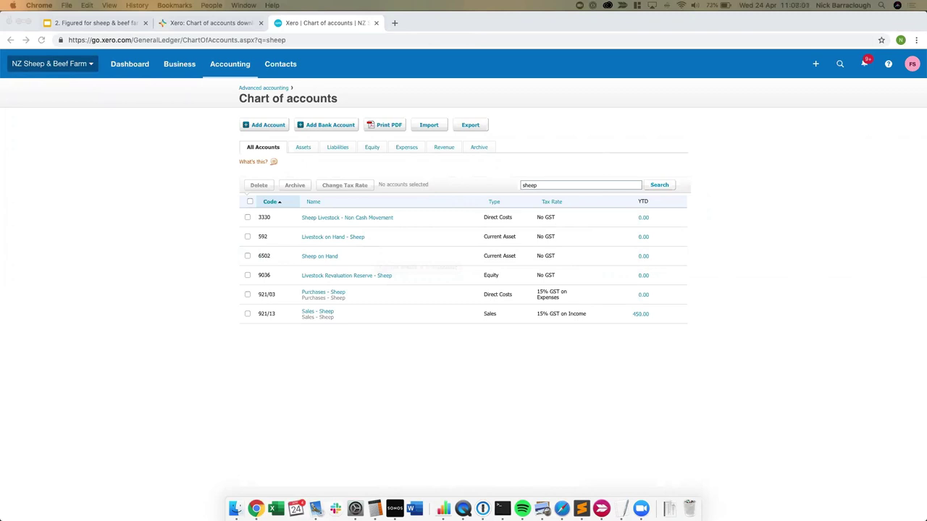
pyautogui.moveTo(732, 6); pyautogui.dragTo(728, 27)
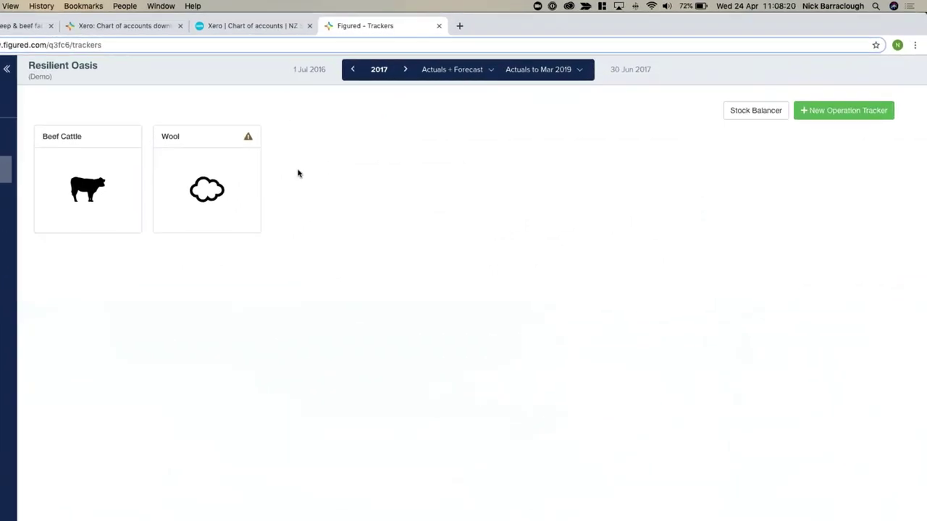
# Start a new operation tracker in Figured using the New Zealand Sheep type.
pyautogui.click(813, 171)
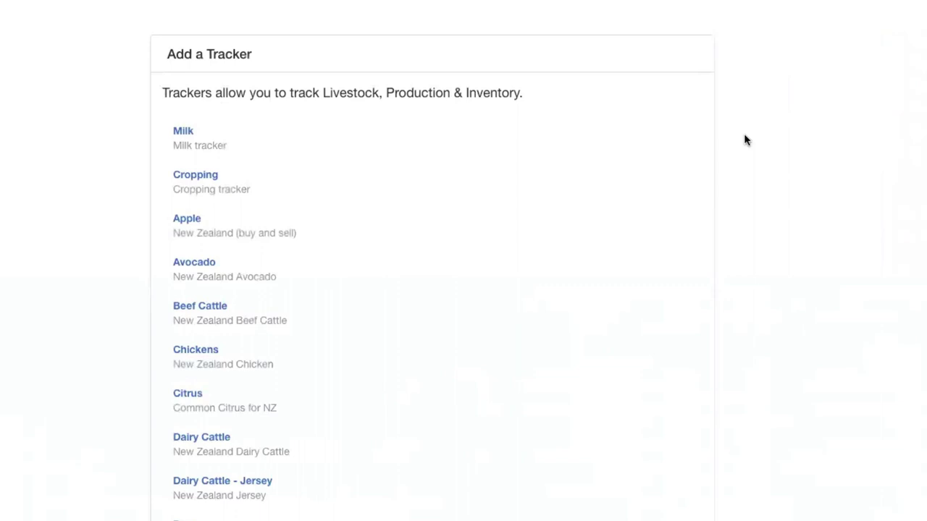
pyautogui.scroll(-5, 745, 138)
pyautogui.scroll(-2, 731, 145)
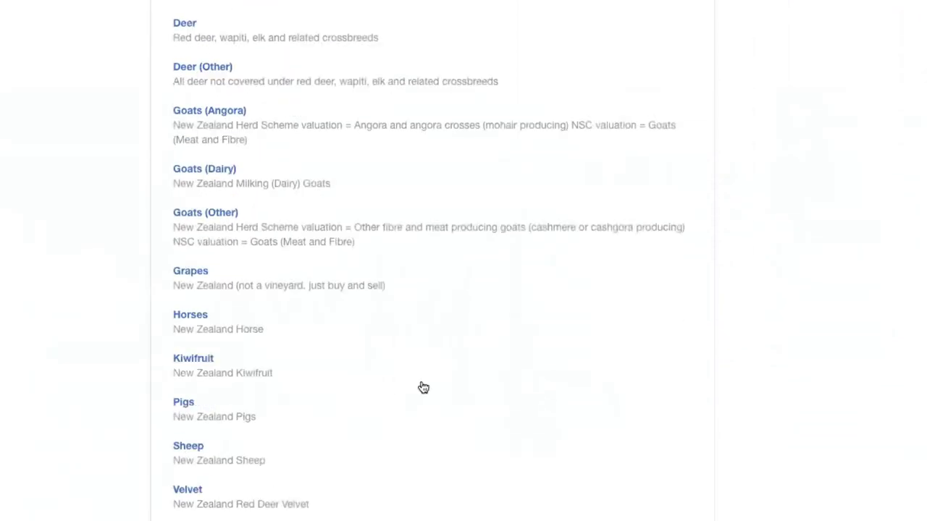
pyautogui.click(355, 451)
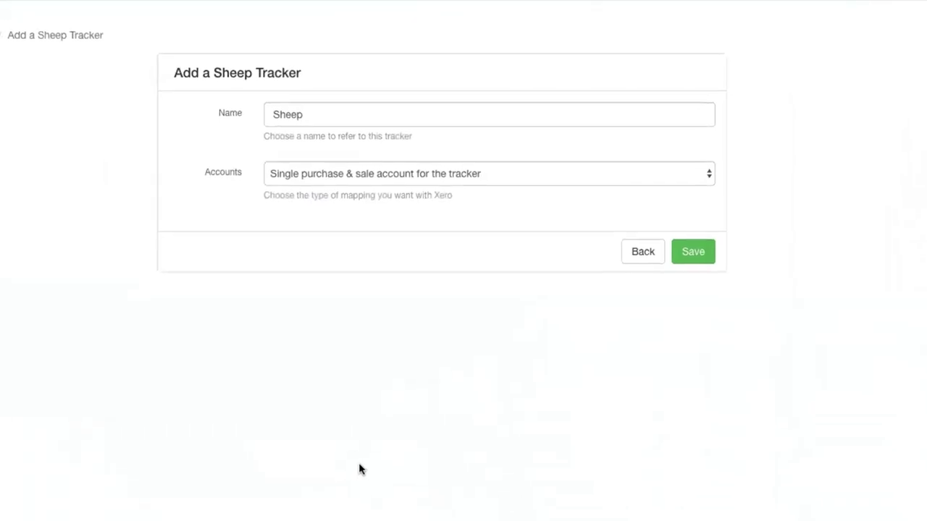
# Name the tracker "Sheep tracker", use the single purchase & sale account mapping for it, and save.
pyautogui.click(360, 117)
pyautogui.write('tracker')
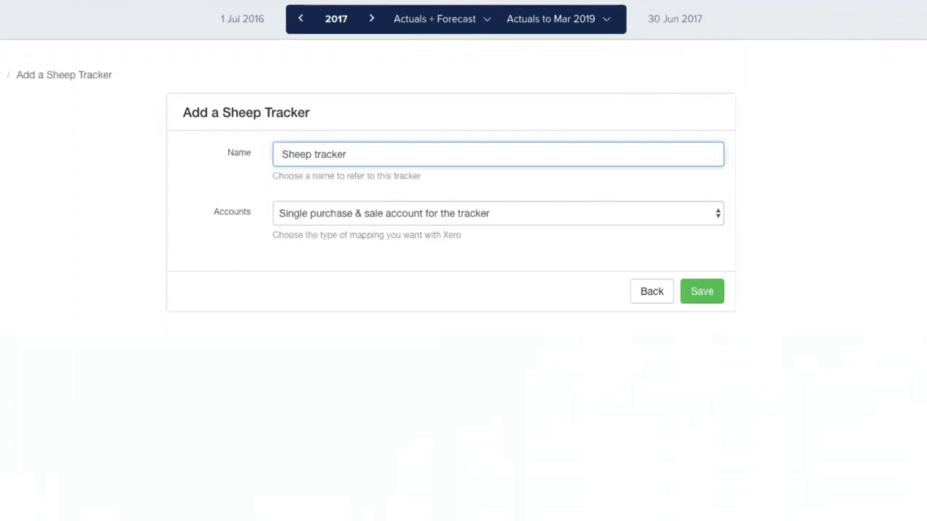
pyautogui.click(232, 228)
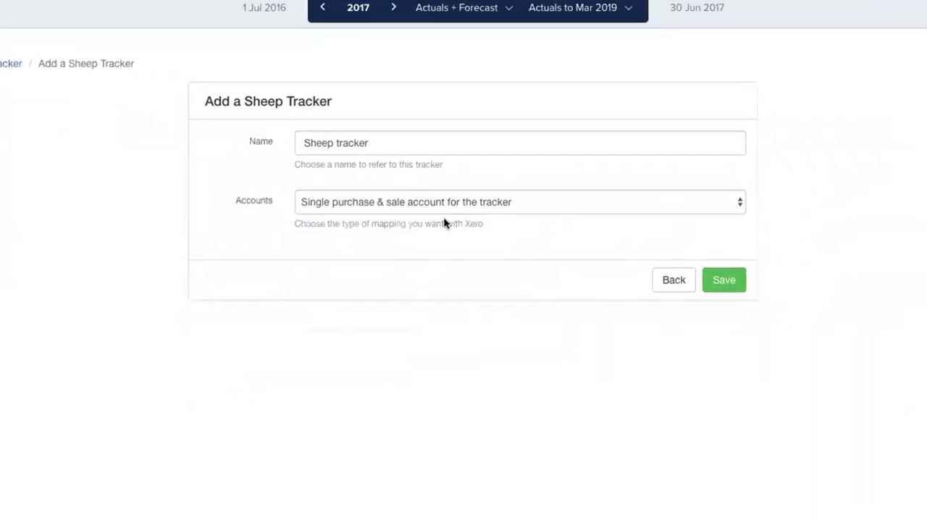
pyautogui.click(518, 222)
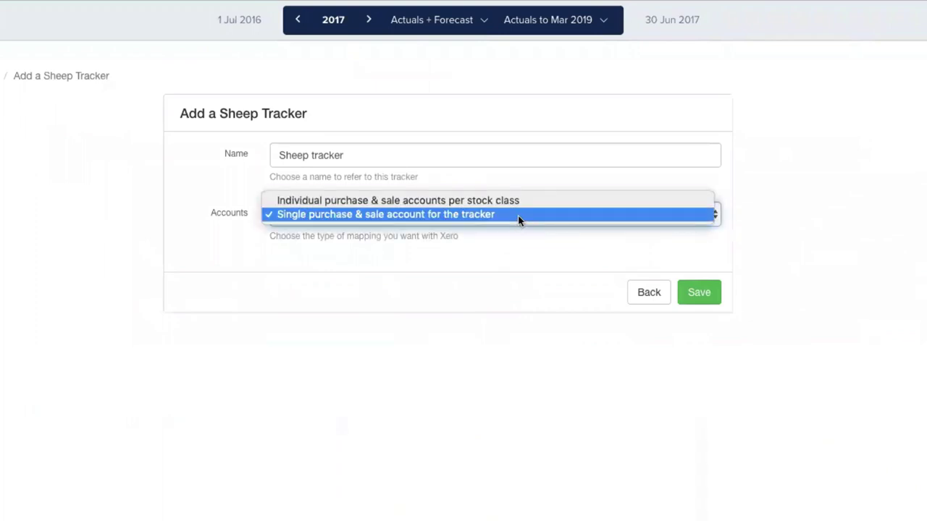
pyautogui.click(518, 219)
pyautogui.click(709, 295)
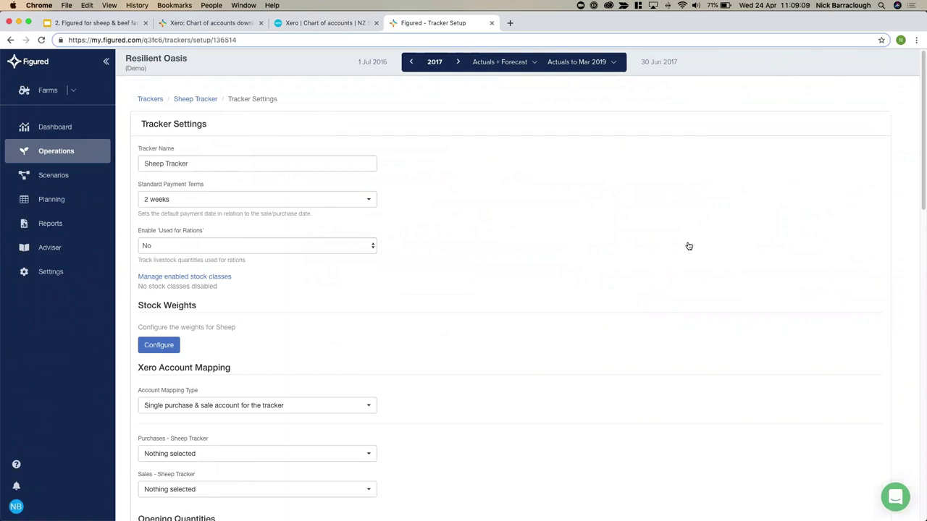
# Open the sheep tracker's enabled stock classes and clear the whole selection.
pyautogui.scroll(-2, 688, 246)
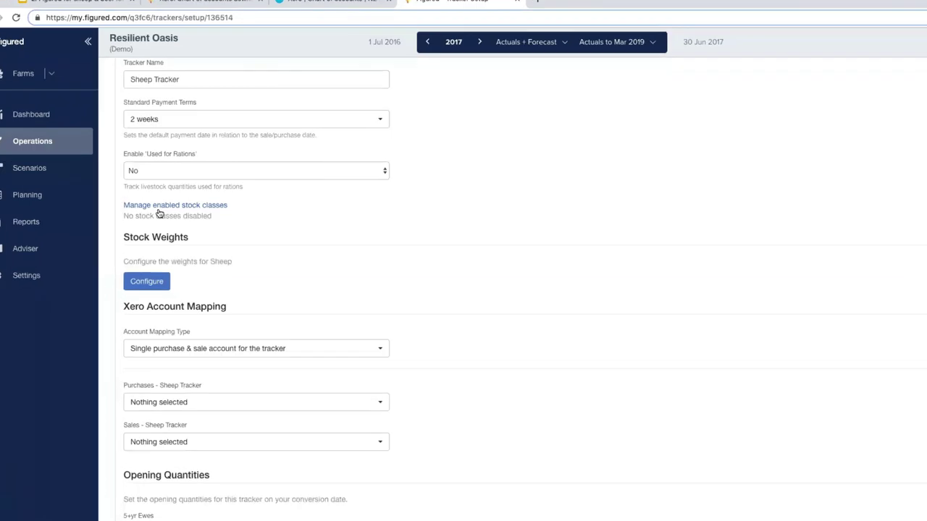
pyautogui.click(159, 210)
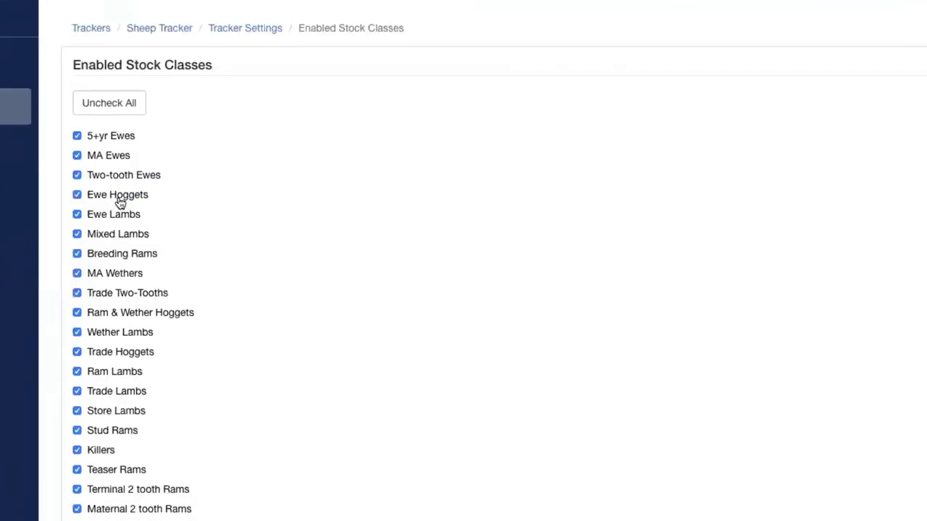
pyautogui.click(128, 109)
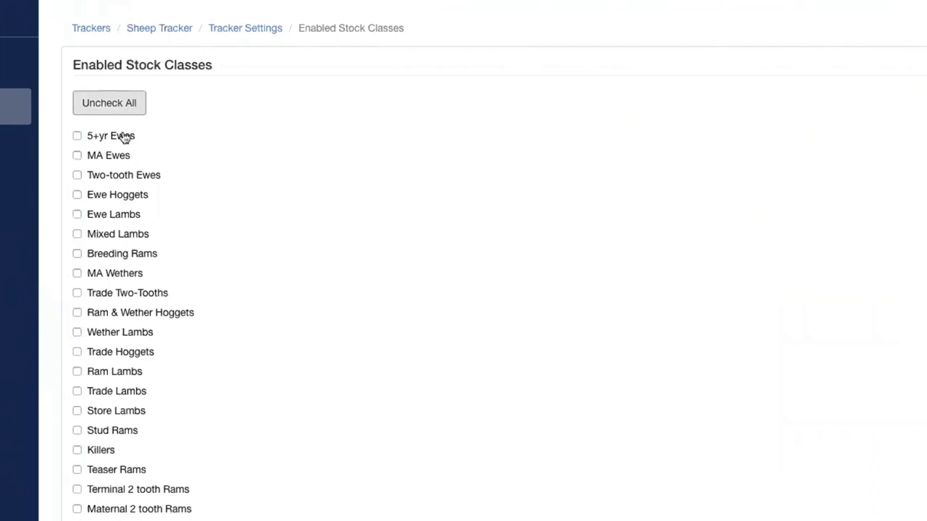
# Enable the stock classes 5+yr Ewes, MA Ewes, Two-tooth Ewes, Ewe Hoggets, Ewe Lambs, Mixed Lambs and Breeding Rams.
pyautogui.click(123, 135)
pyautogui.click(122, 155)
pyautogui.click(125, 178)
pyautogui.click(127, 195)
pyautogui.click(128, 215)
pyautogui.click(130, 235)
pyautogui.click(135, 255)
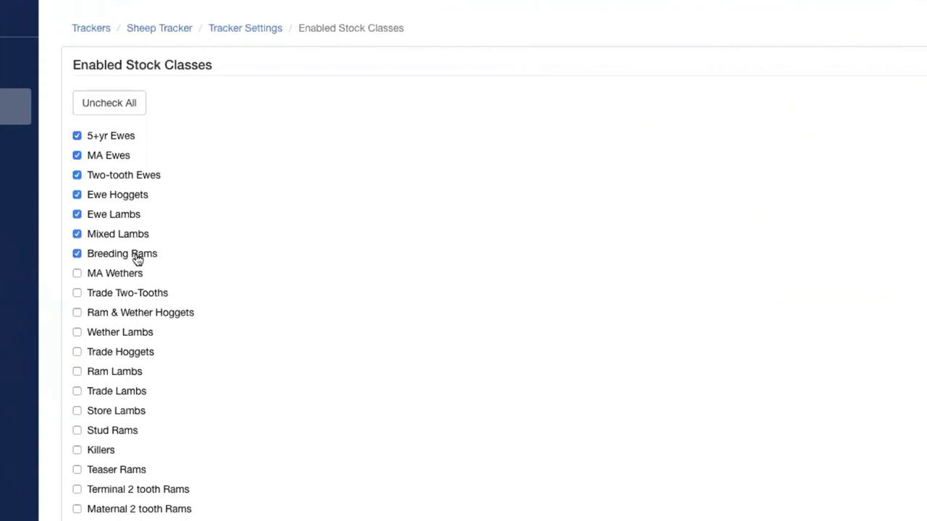
# Enable the MA Wethers, Ram & Wether Hoggets and Ram Lambs stock classes, and save the selection.
pyautogui.click(131, 274)
pyautogui.click(139, 319)
pyautogui.click(114, 371)
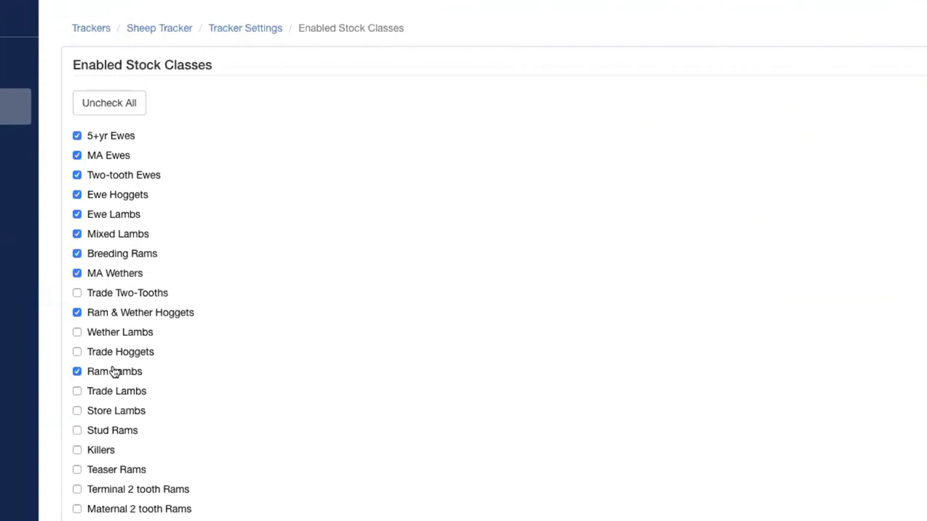
pyautogui.scroll(-3, 114, 371)
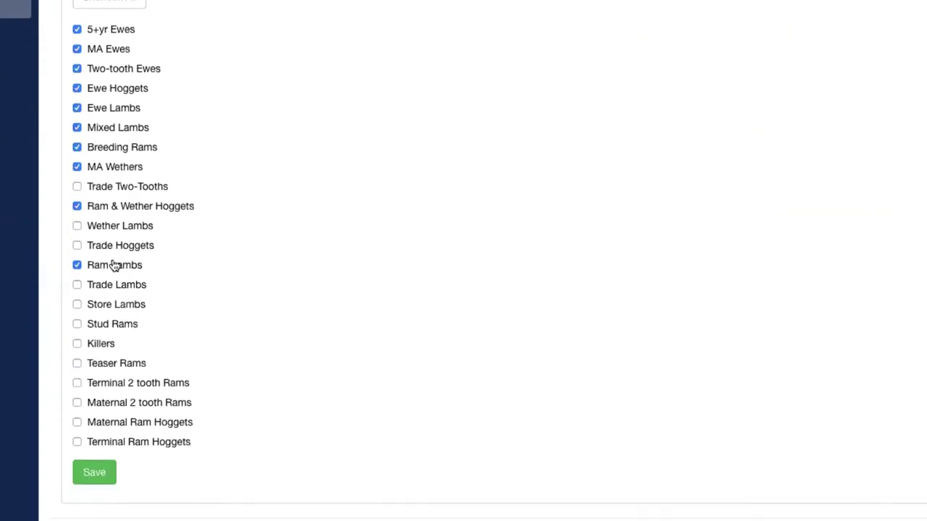
pyautogui.click(100, 452)
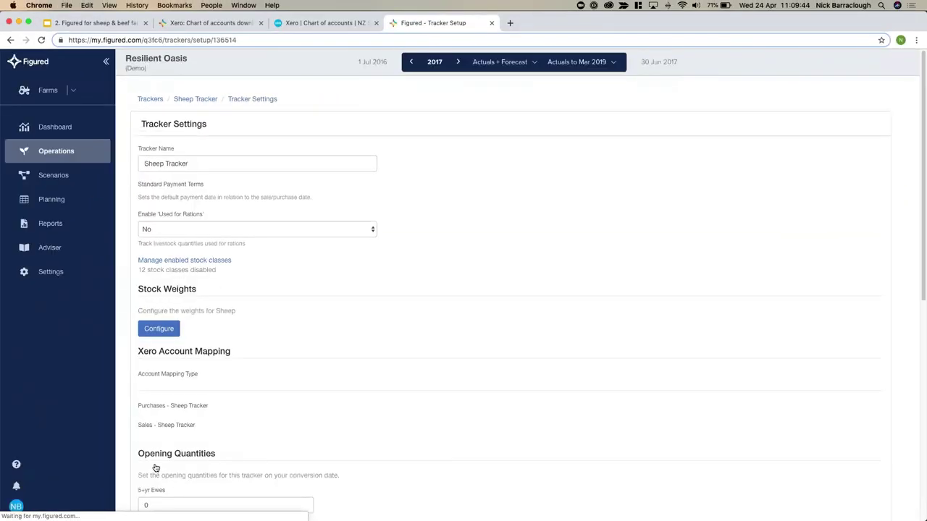
# Map the tracker's purchases to the Xero account "Purchases - Sheep" and its sales to "Sales - Sheep".
pyautogui.scroll(-2, 470, 352)
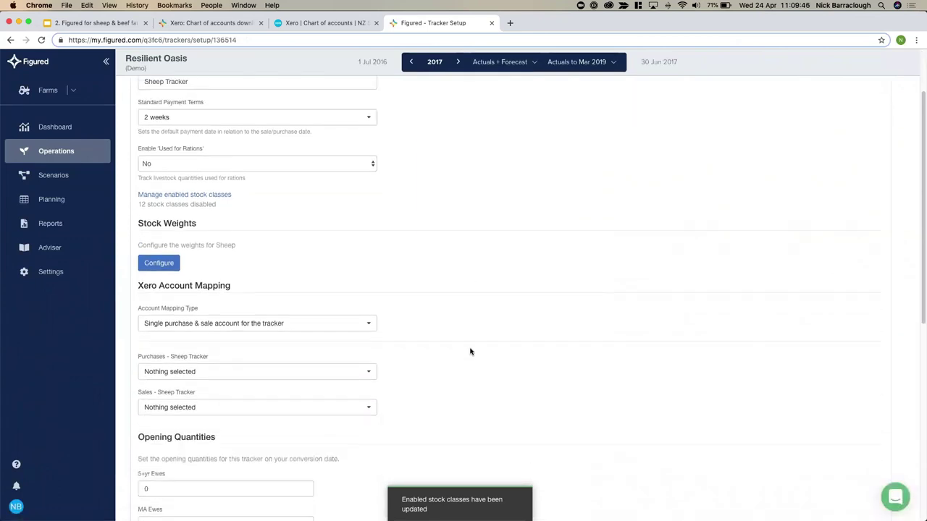
pyautogui.click(309, 370)
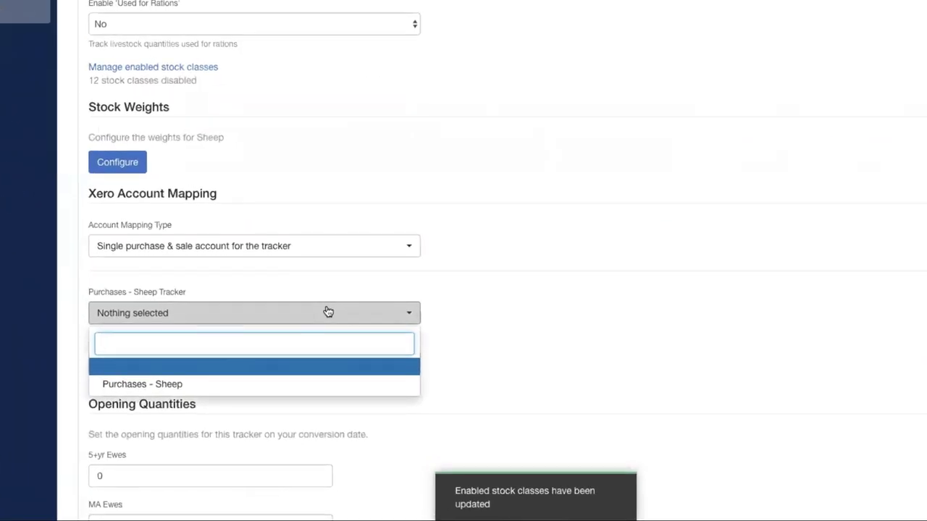
pyautogui.click(222, 386)
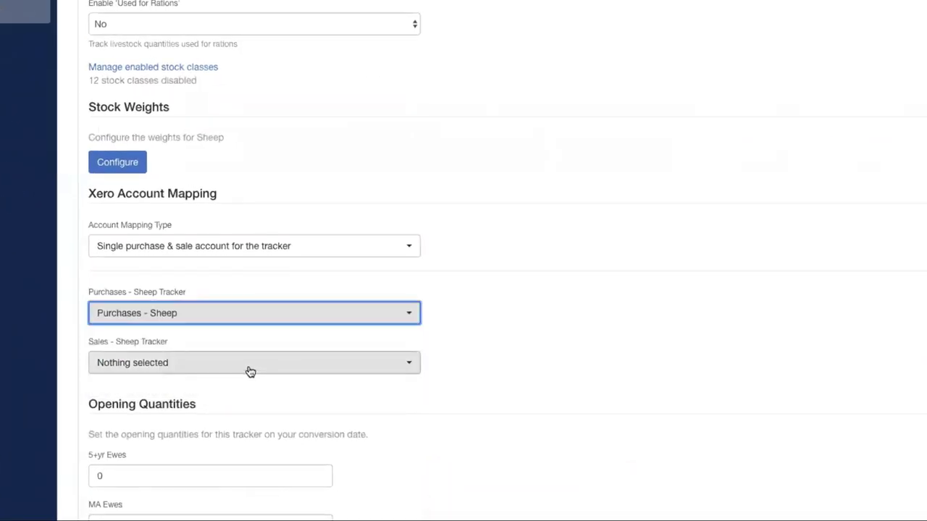
pyautogui.click(248, 372)
pyautogui.click(215, 434)
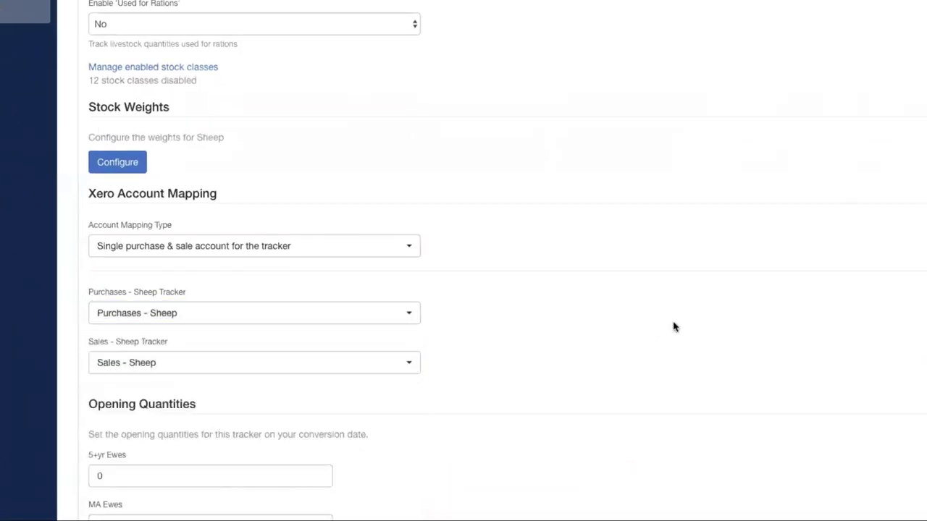
# Set the opening quantities of 5+yr Ewes, MA Ewes and Two-tooth Ewes to 50 each and save the tracker settings.
pyautogui.scroll(-3, 672, 325)
pyautogui.scroll(-1, 672, 326)
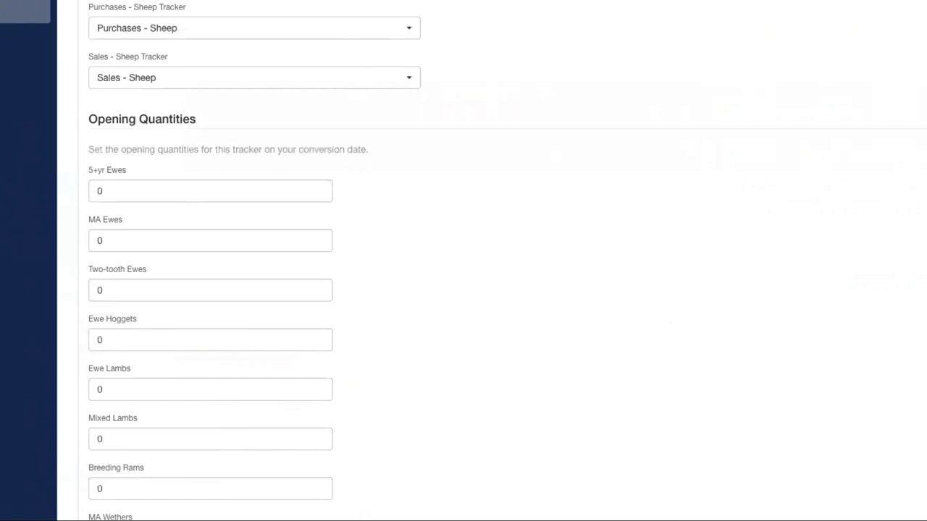
pyautogui.click(183, 184)
pyautogui.write('50')
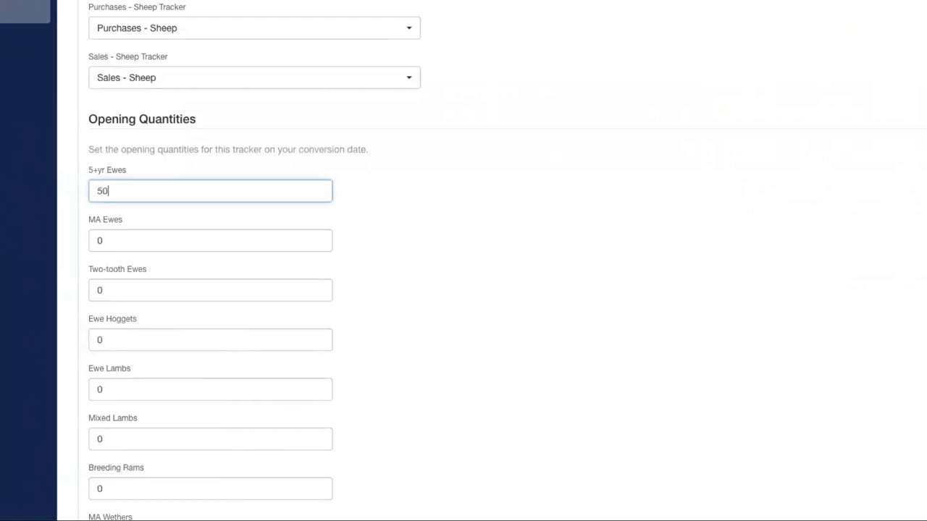
pyautogui.press('Tab')
pyautogui.write('50')
pyautogui.press('Tab')
pyautogui.write('50')
pyautogui.scroll(-5, 403, 320)
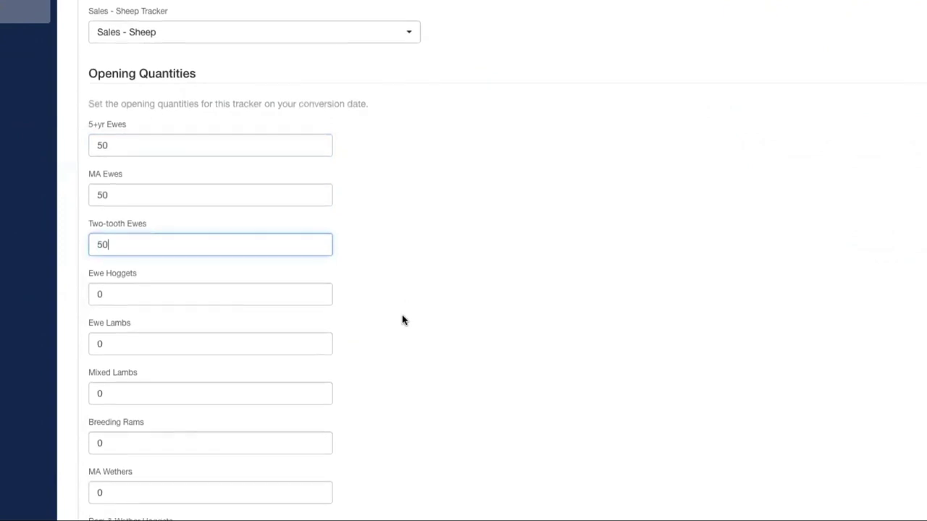
pyautogui.click(151, 429)
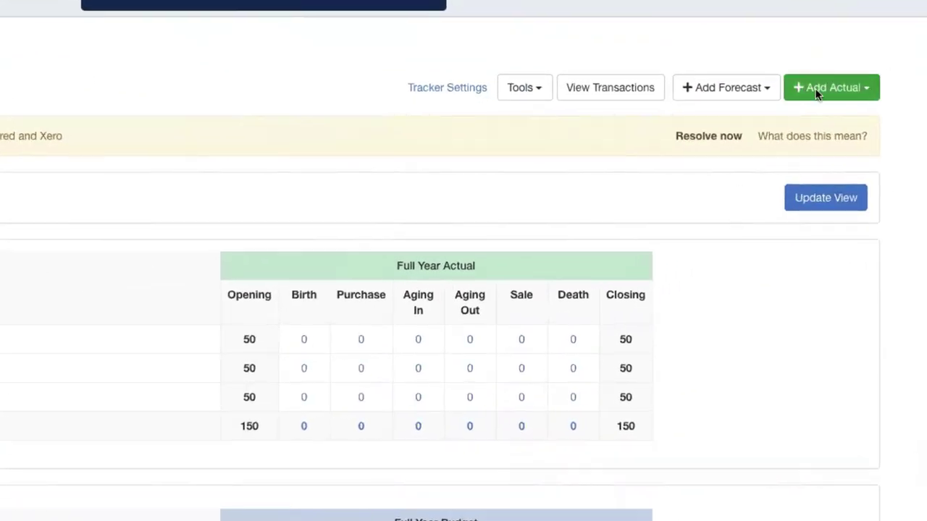
# Start recording an actual sale transaction for the sheep tracker.
pyautogui.click(860, 92)
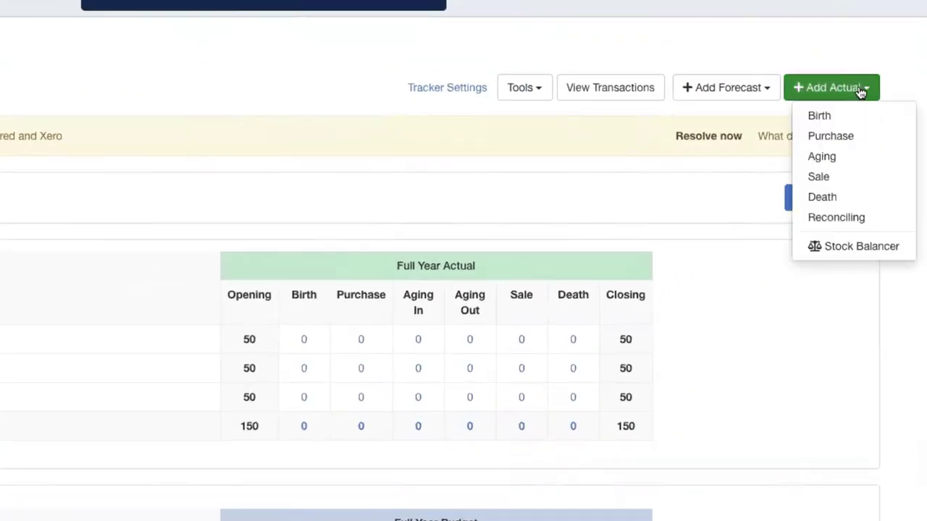
pyautogui.click(846, 180)
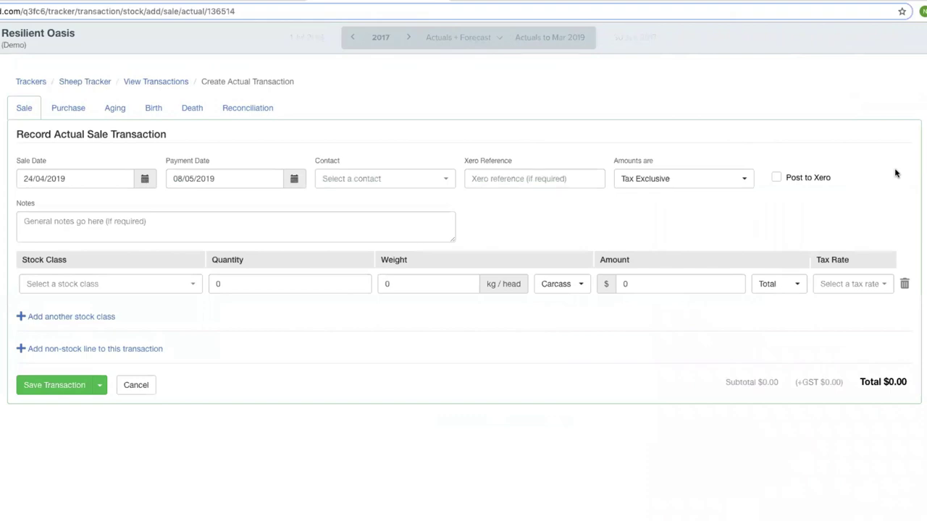
pyautogui.click(104, 183)
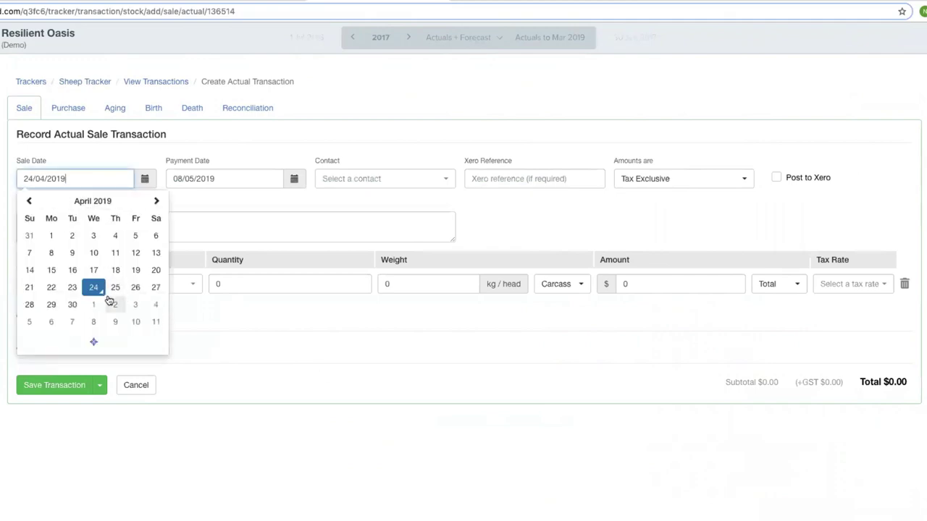
pyautogui.click(91, 201)
pyautogui.click(89, 203)
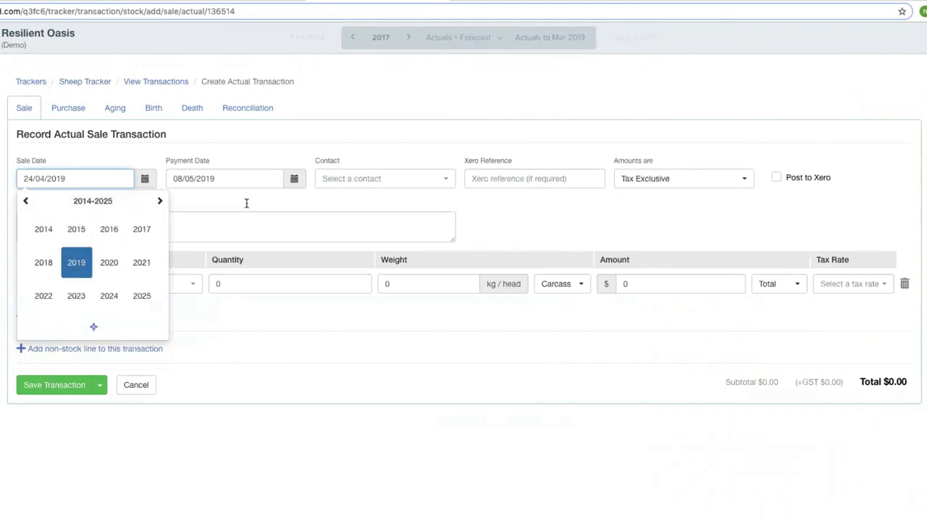
pyautogui.click(388, 179)
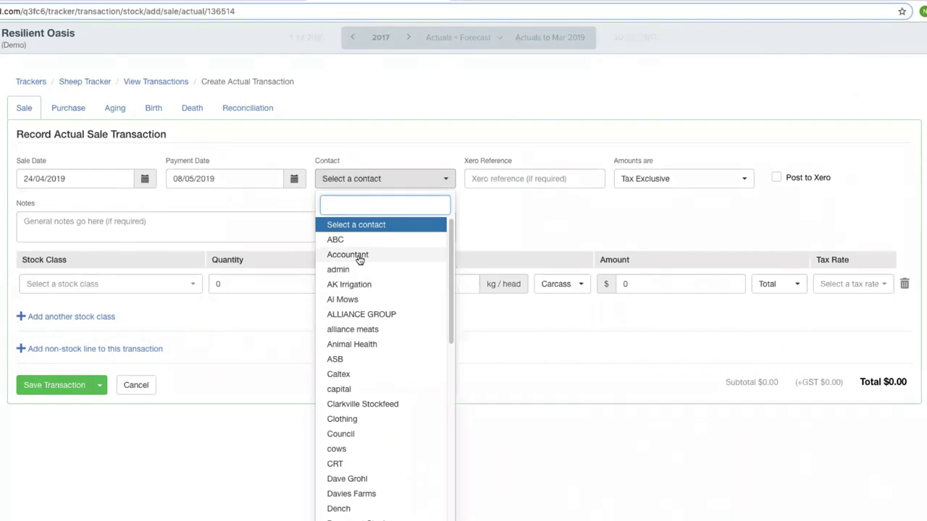
pyautogui.press('Escape')
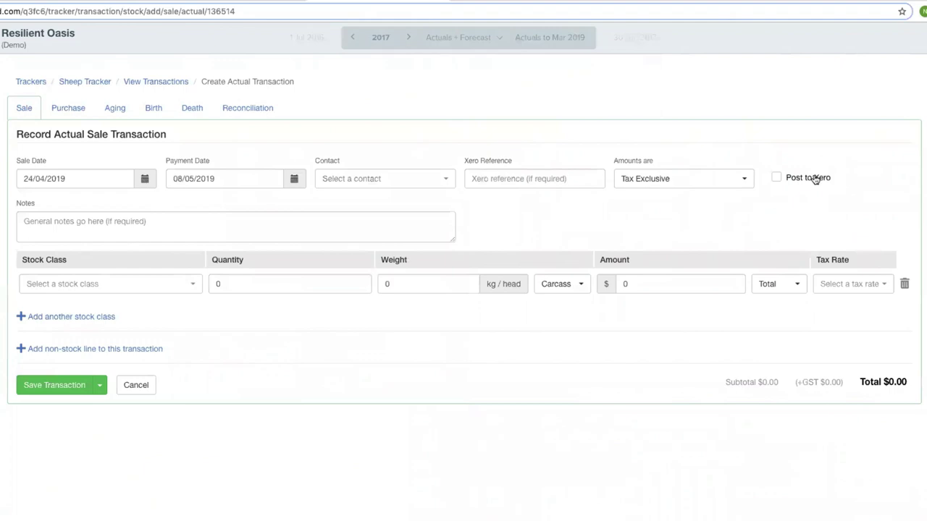
# Enable posting the sale to Xero and fill its stock line with MA Ewes and a quantity of 50.
pyautogui.click(815, 179)
pyautogui.click(160, 289)
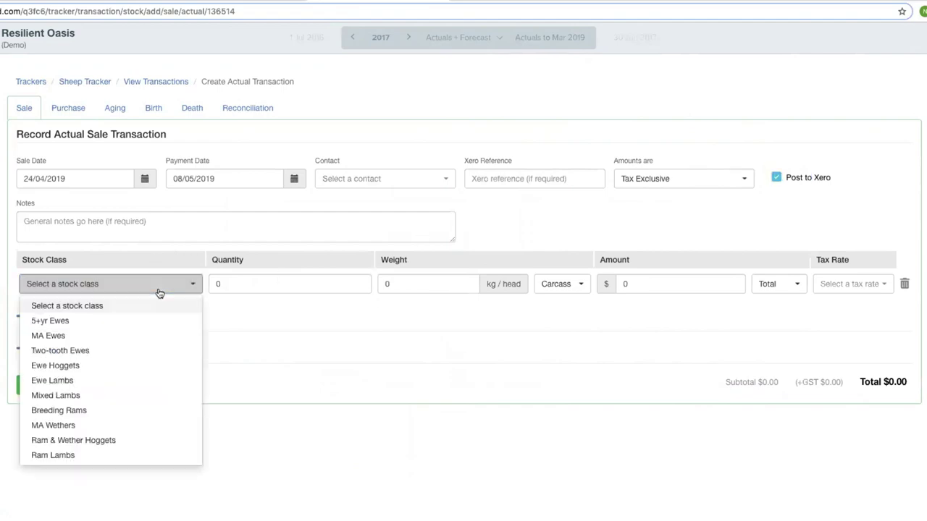
pyautogui.click(135, 337)
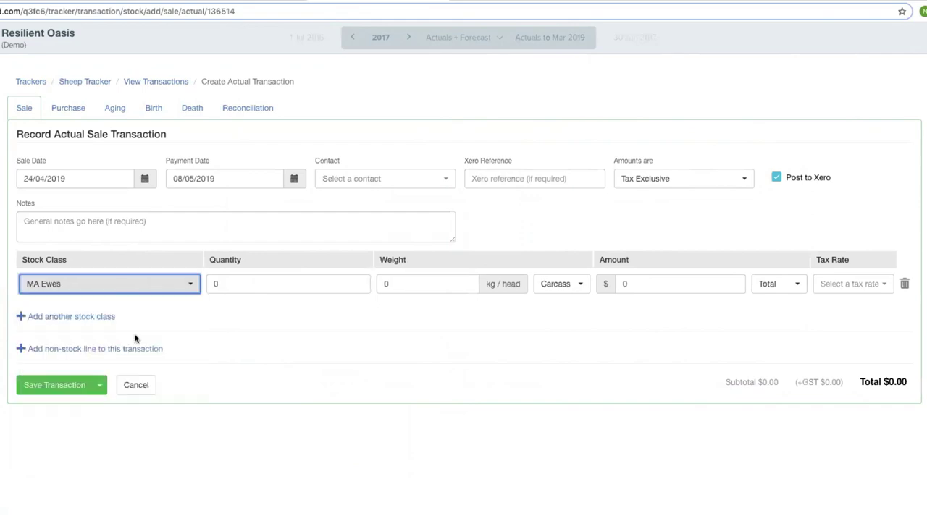
pyautogui.click(231, 289)
pyautogui.write('50')
pyautogui.press('Tab')
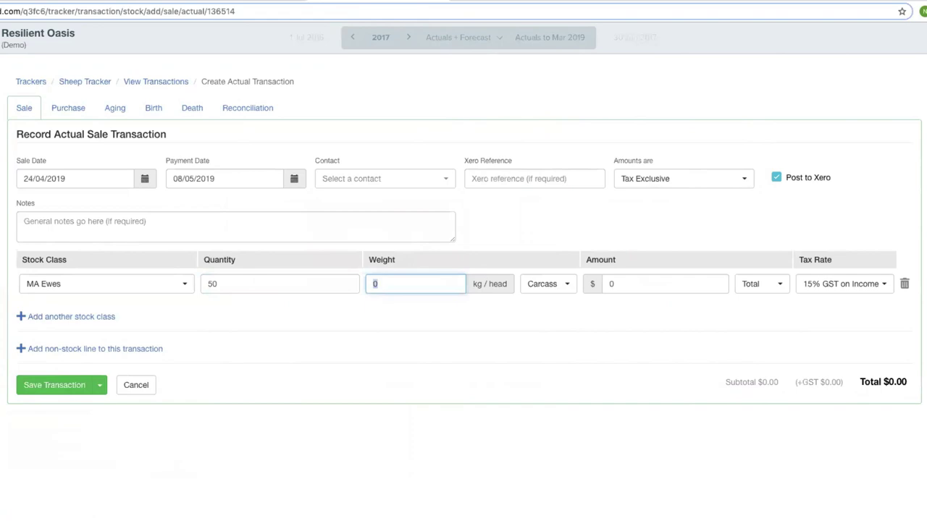
# Set the MA Ewes sale amount to $5000 total and add a second stock line for Two-tooth Ewes.
pyautogui.click(645, 282)
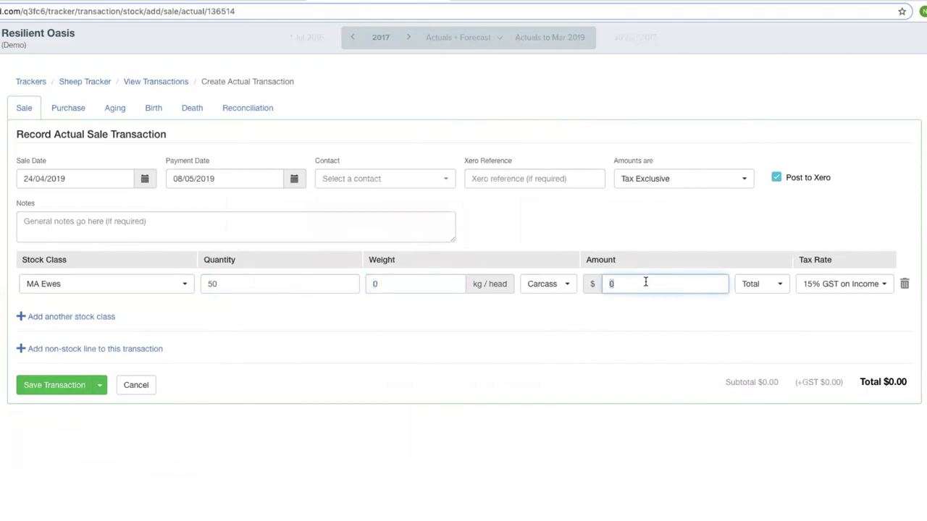
pyautogui.write('5000')
pyautogui.click(546, 368)
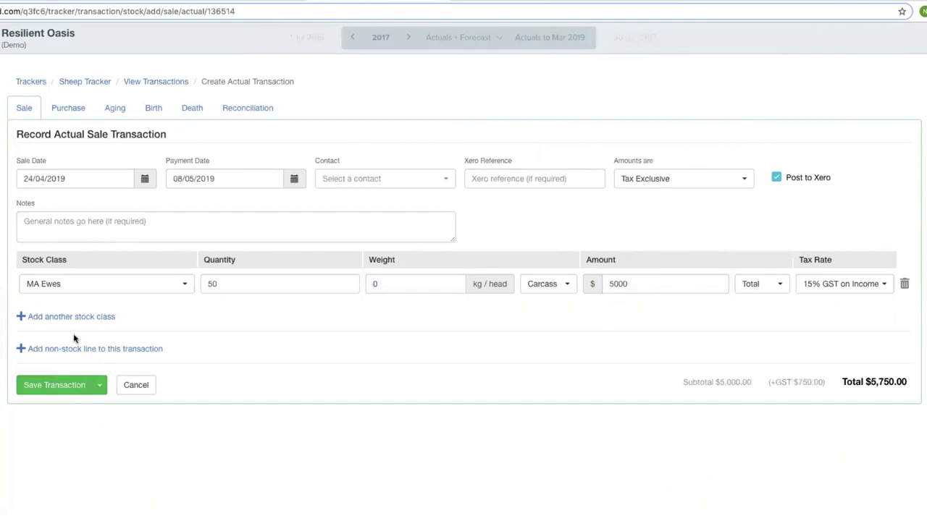
pyautogui.click(58, 318)
pyautogui.click(112, 317)
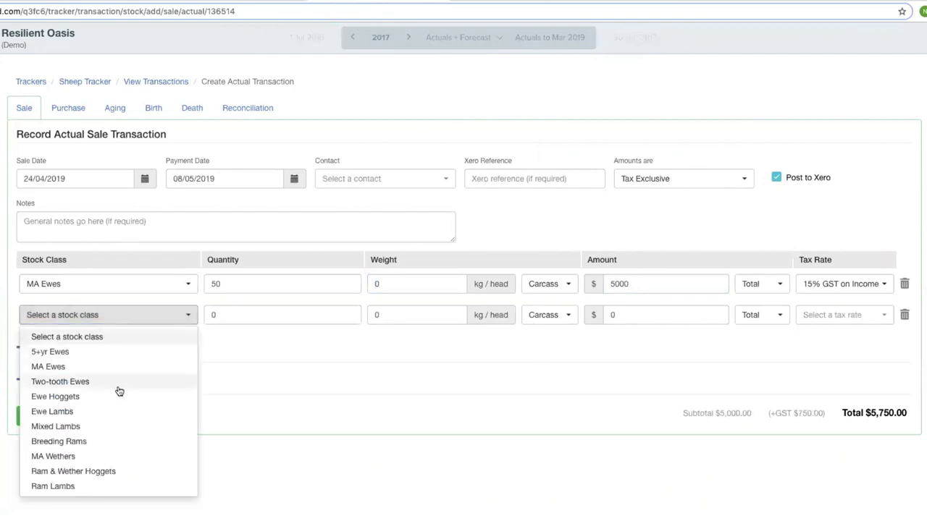
pyautogui.click(116, 382)
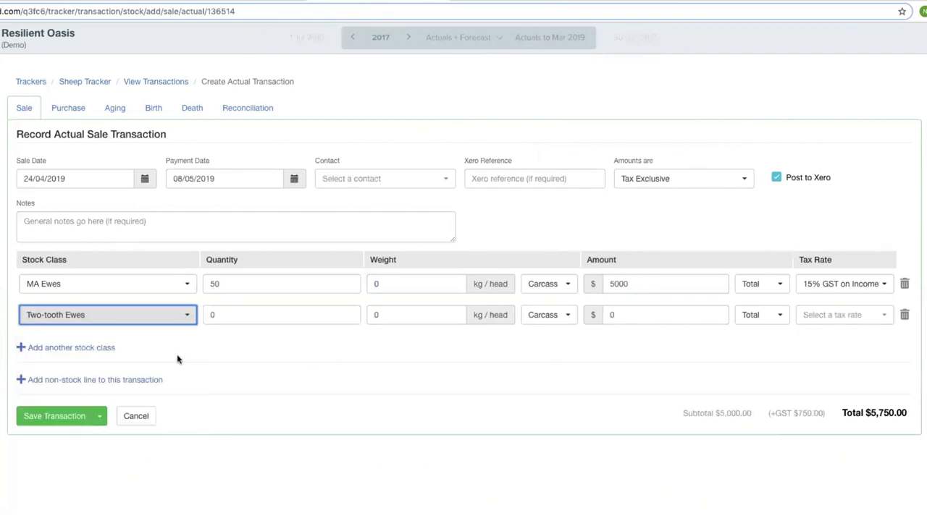
# Add a non-stock line to the sale, look through its account choices, and return to the Sheep Tracker without saving.
pyautogui.click(97, 382)
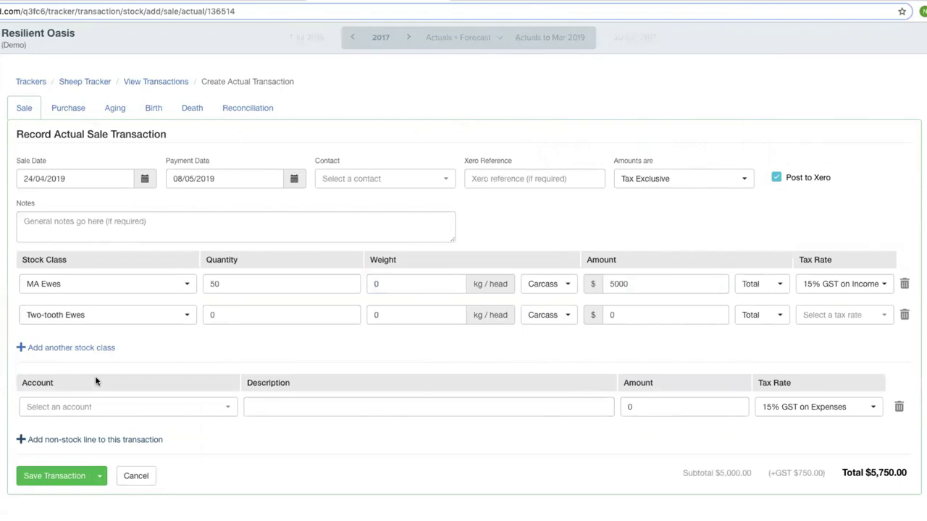
pyautogui.click(131, 407)
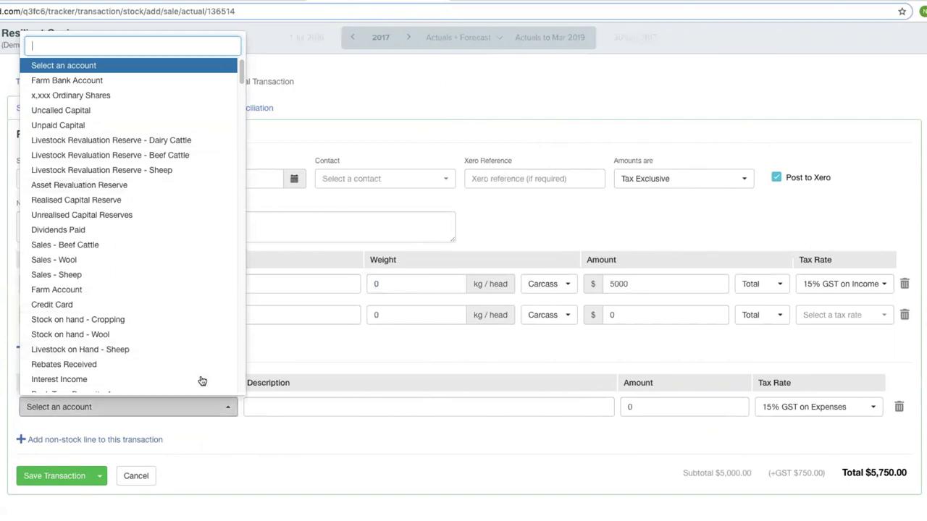
pyautogui.click(320, 447)
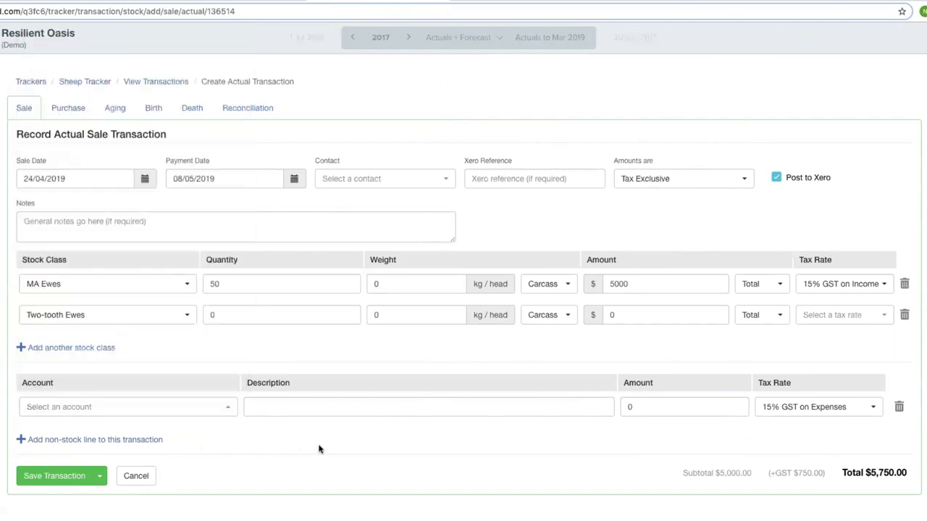
pyautogui.click(291, 413)
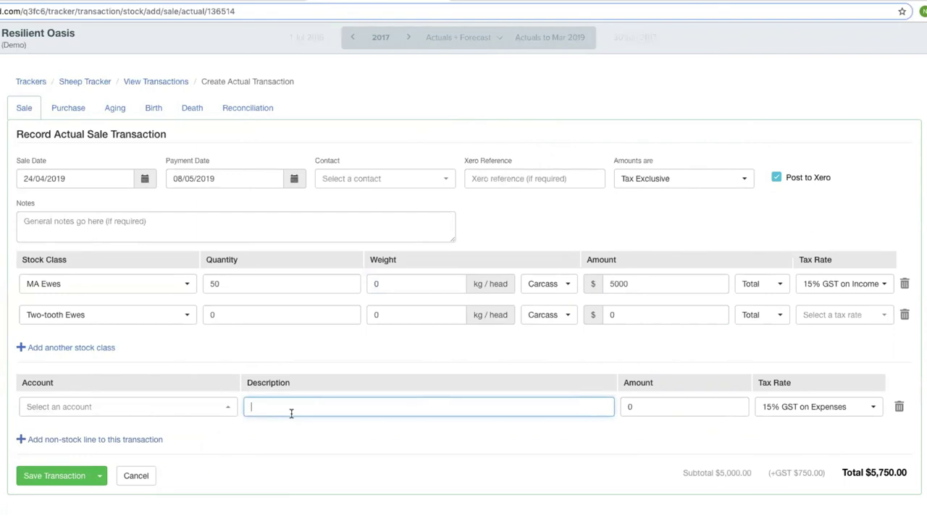
pyautogui.click(270, 472)
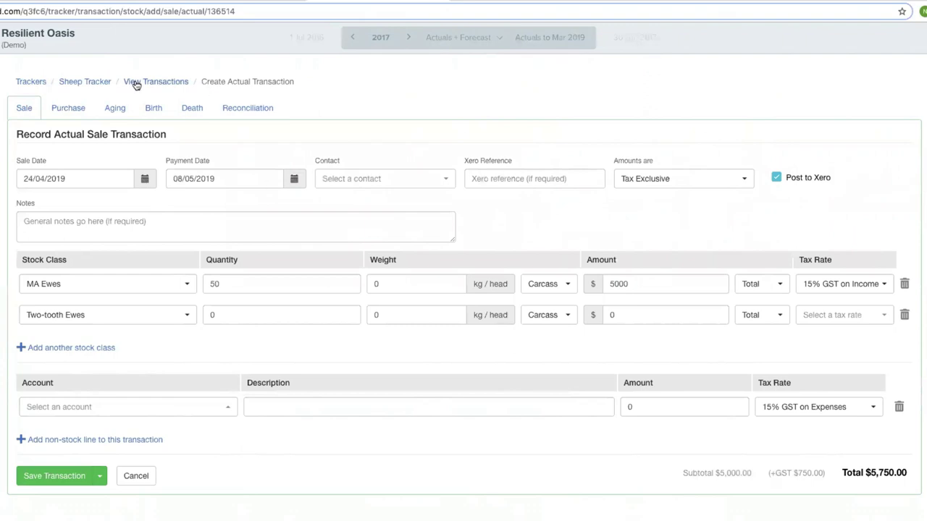
pyautogui.click(84, 85)
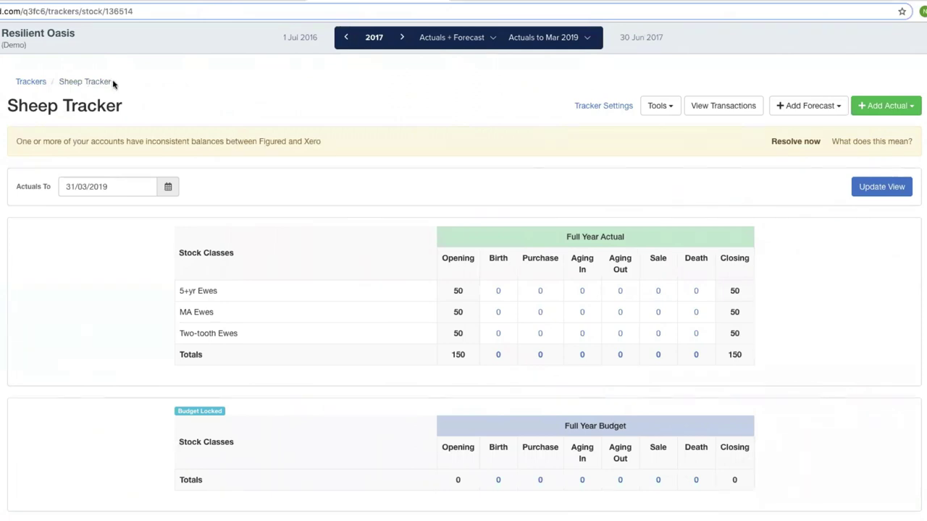
# Switch the Sheep Tracker to the Budget view for the year 2020.
pyautogui.click(438, 41)
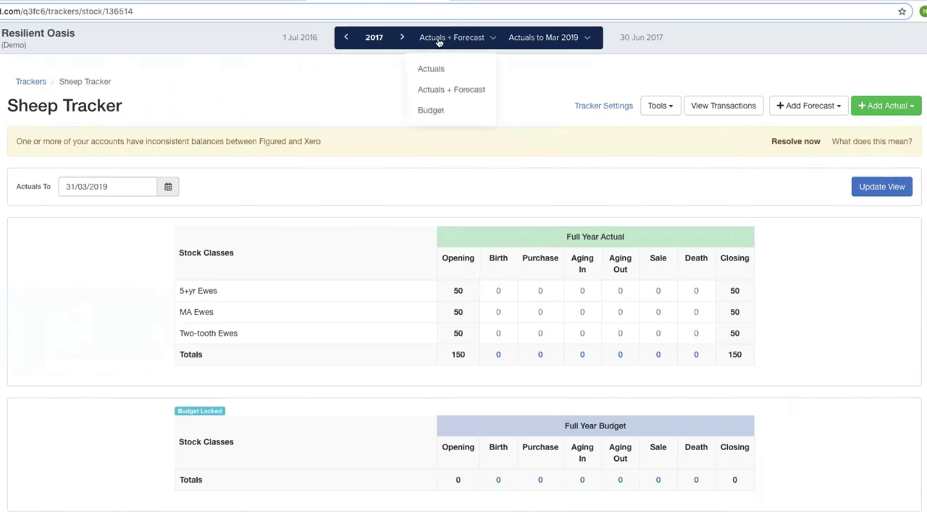
pyautogui.click(432, 111)
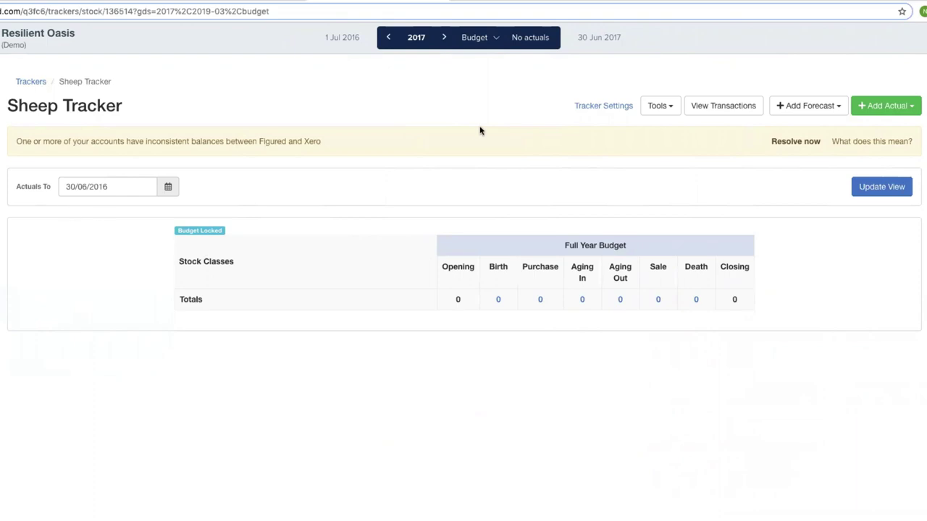
pyautogui.click(417, 42)
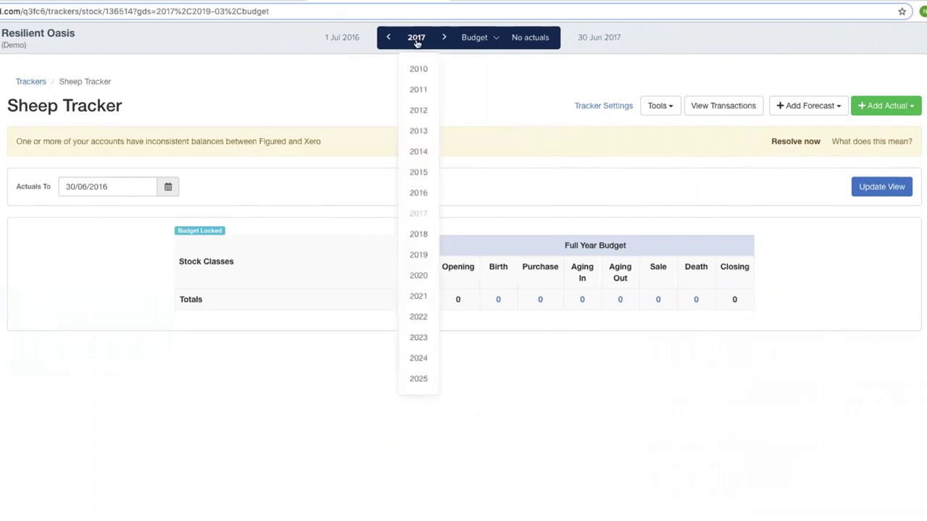
pyautogui.click(420, 275)
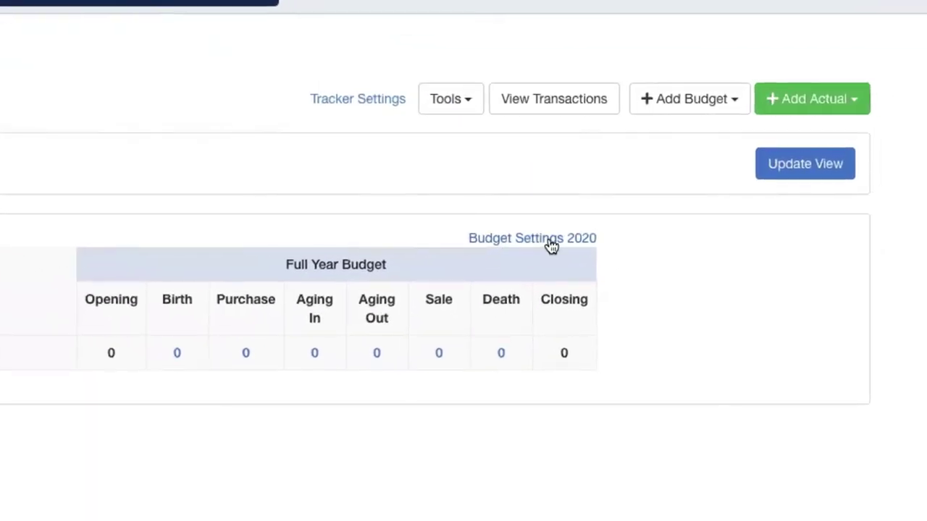
# Update the 2020 budget's opening quantities from Actual + Forecast and save the budget settings.
pyautogui.click(550, 243)
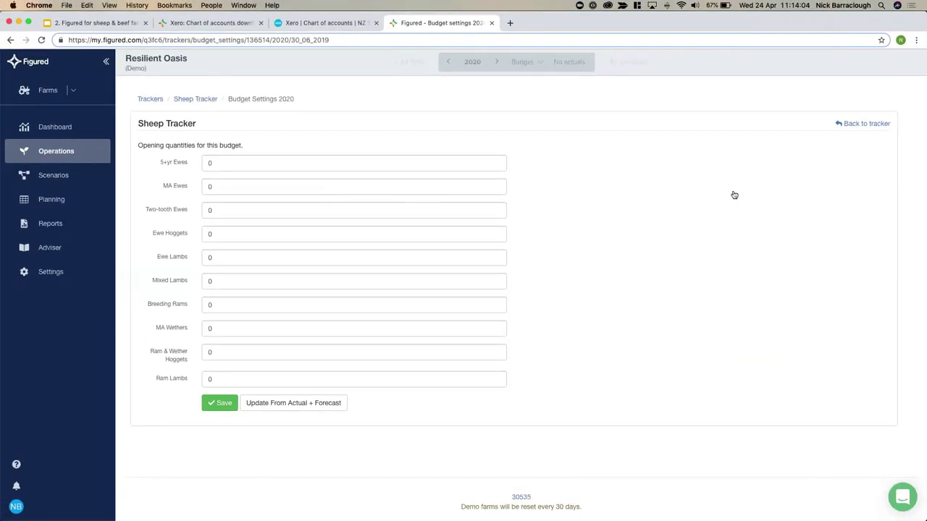
pyautogui.click(307, 410)
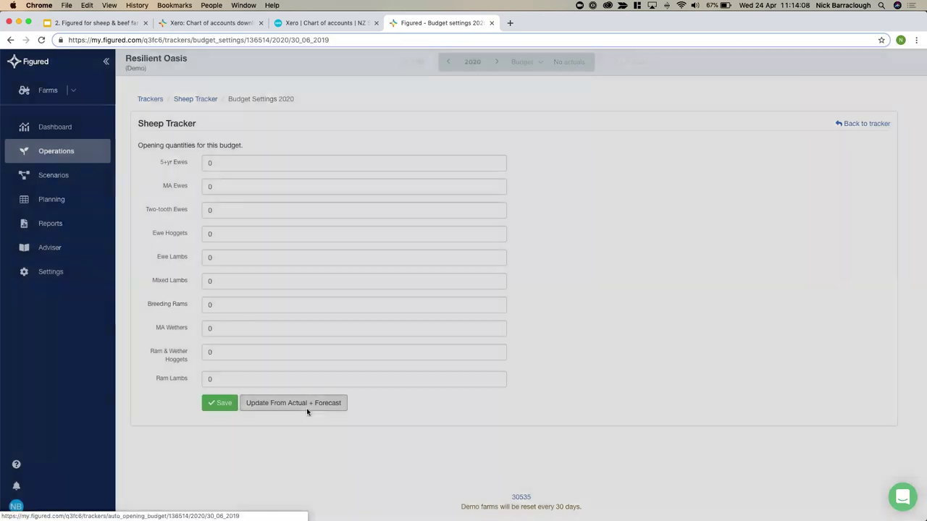
pyautogui.click(550, 143)
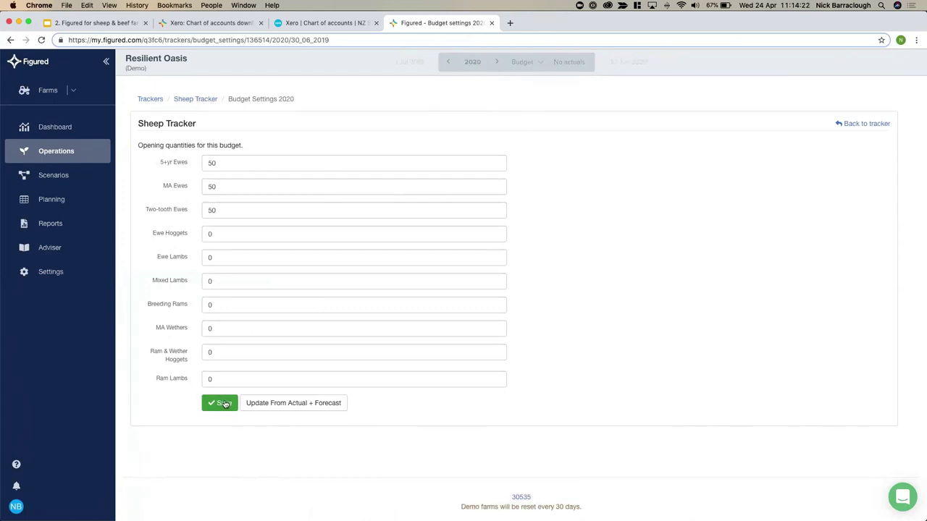
pyautogui.click(223, 403)
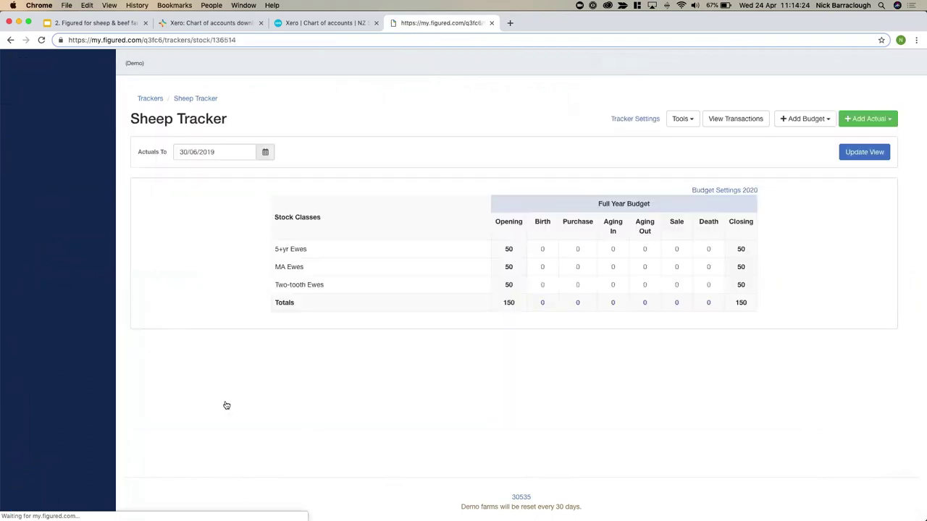
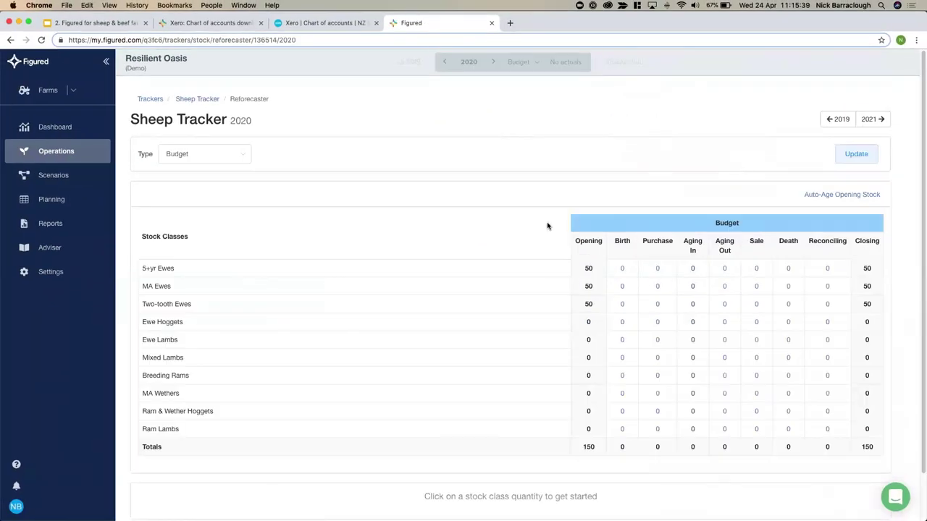
# Budget a July 2019 sale of 50 5+yr Ewes at 50 kg live weight and an amount of 140 per head, and save it.
pyautogui.click(755, 269)
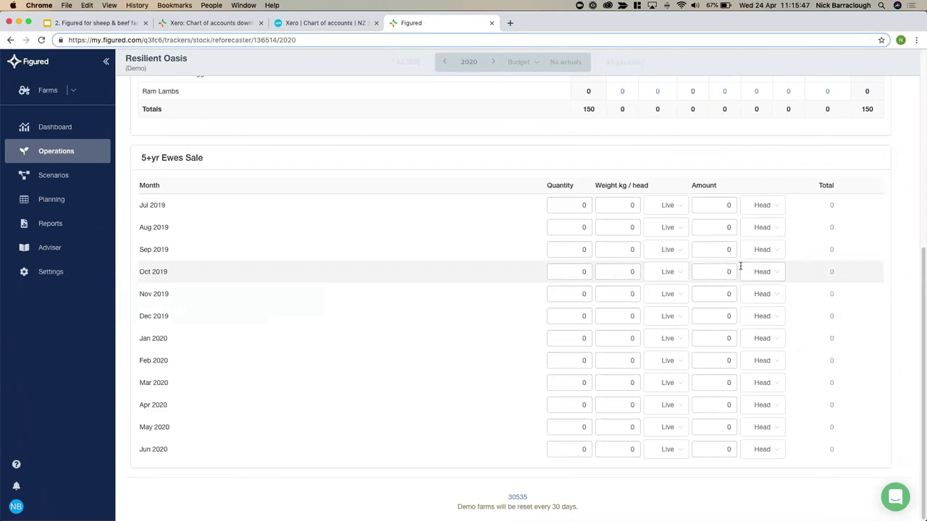
pyautogui.click(569, 206)
pyautogui.write('50')
pyautogui.press('Tab')
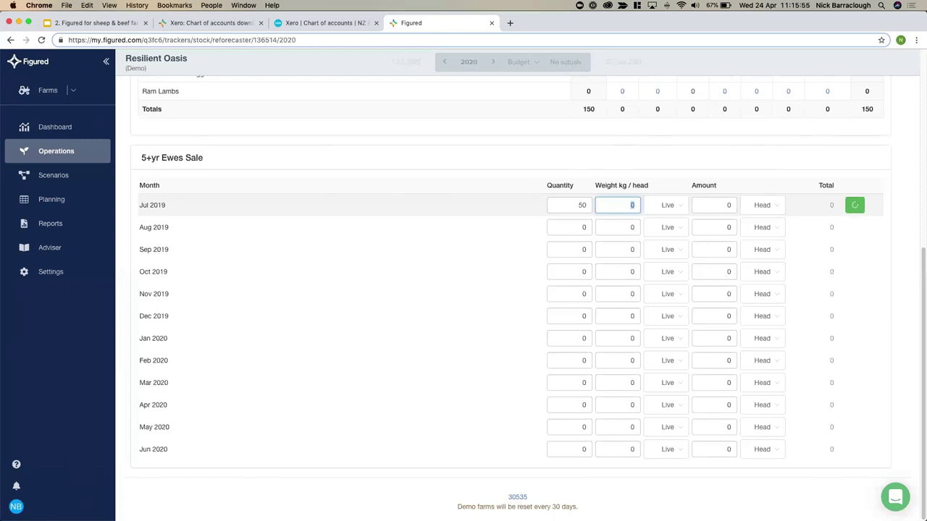
pyautogui.click(672, 209)
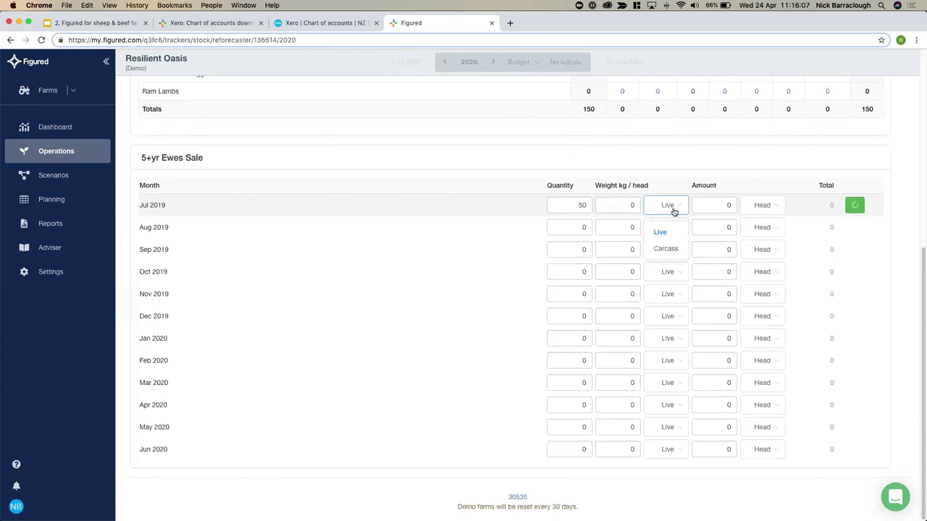
pyautogui.click(724, 206)
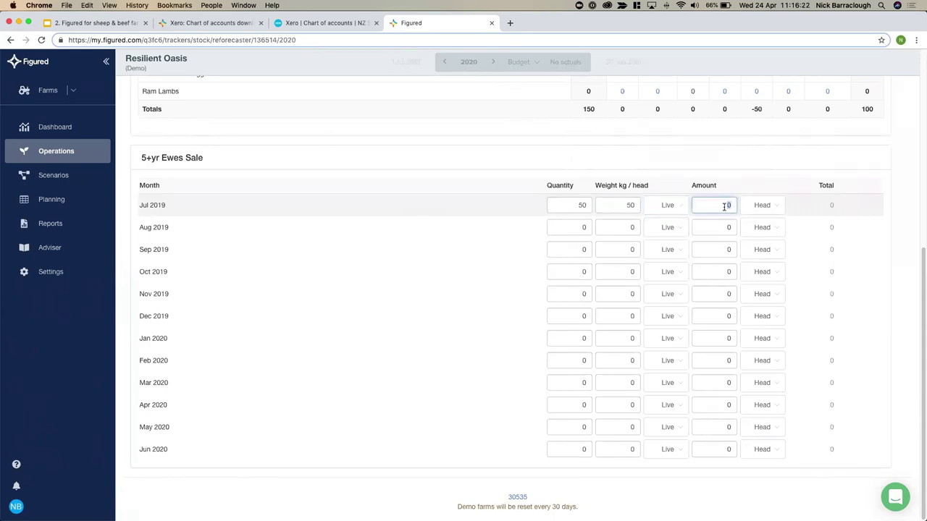
pyautogui.write('140')
pyautogui.click(856, 206)
pyautogui.scroll(10, 858, 205)
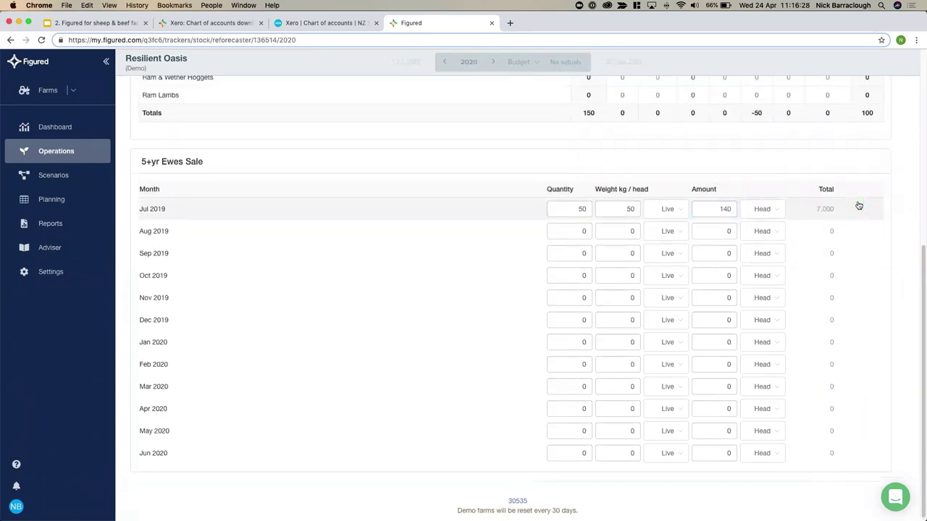
pyautogui.scroll(-2, 858, 205)
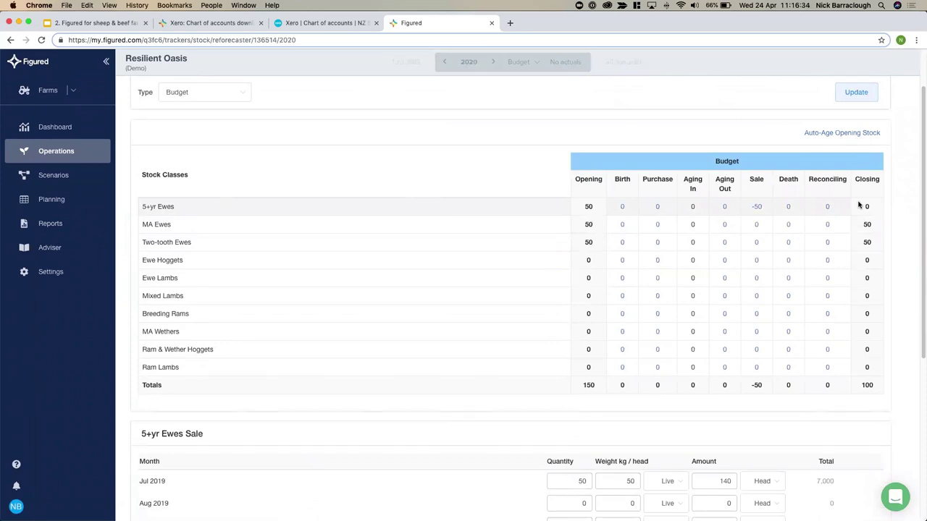
pyautogui.scroll(-4, 858, 205)
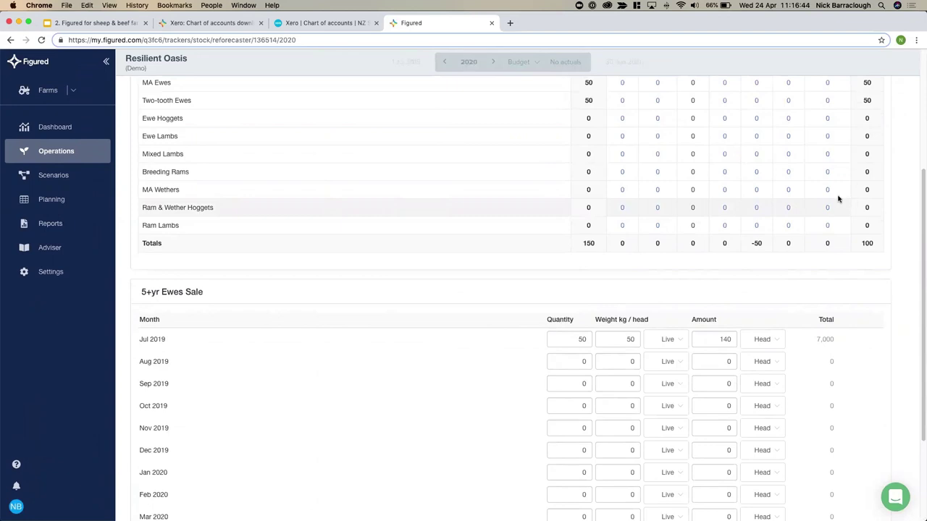
pyautogui.scroll(1, 429, 195)
pyautogui.scroll(5, 429, 196)
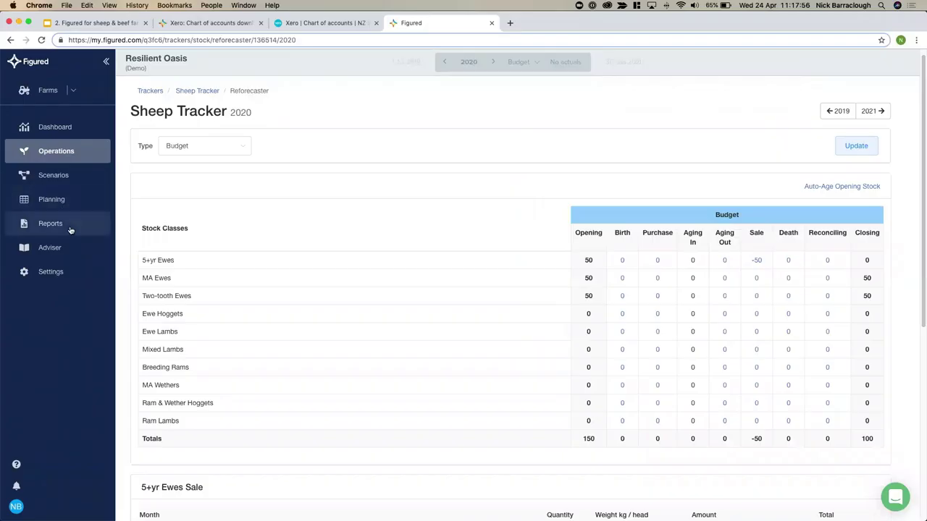
# Open the Cash Flow report and set it to show Actuals for 2017.
pyautogui.click(70, 228)
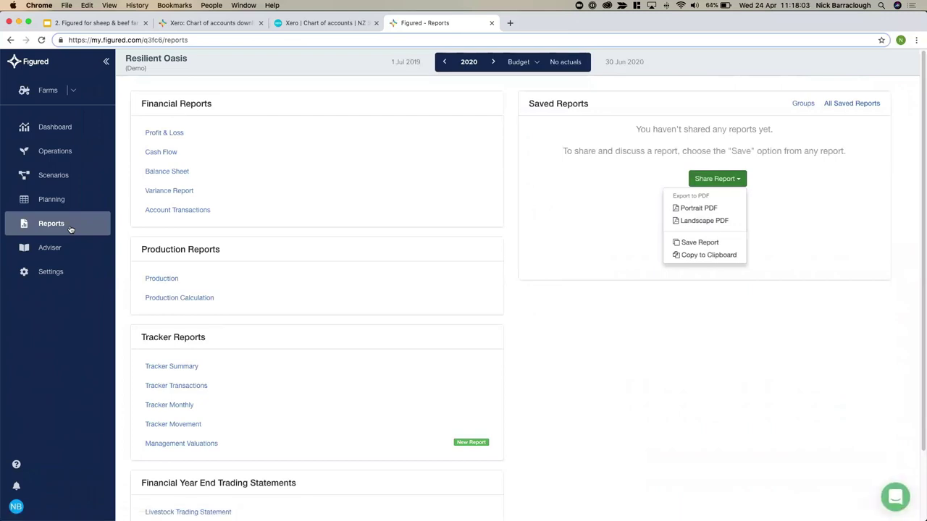
pyautogui.click(182, 152)
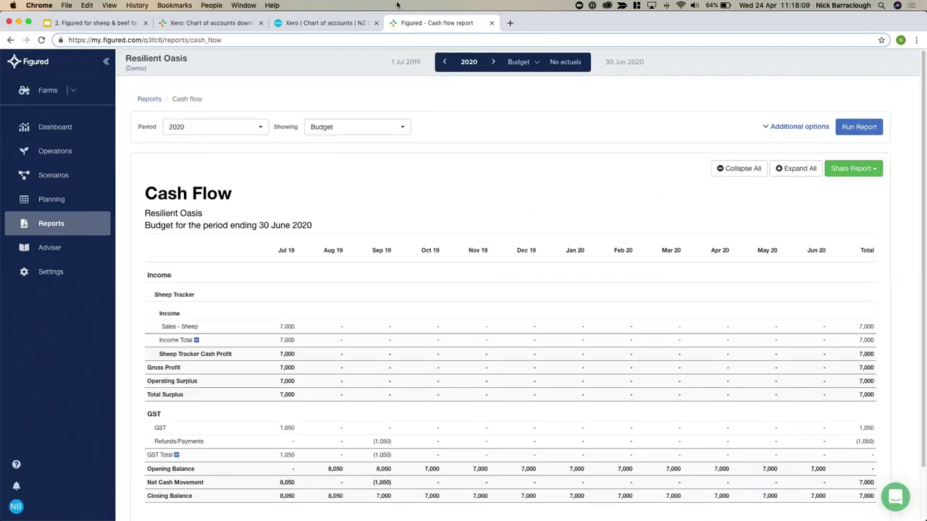
pyautogui.click(469, 64)
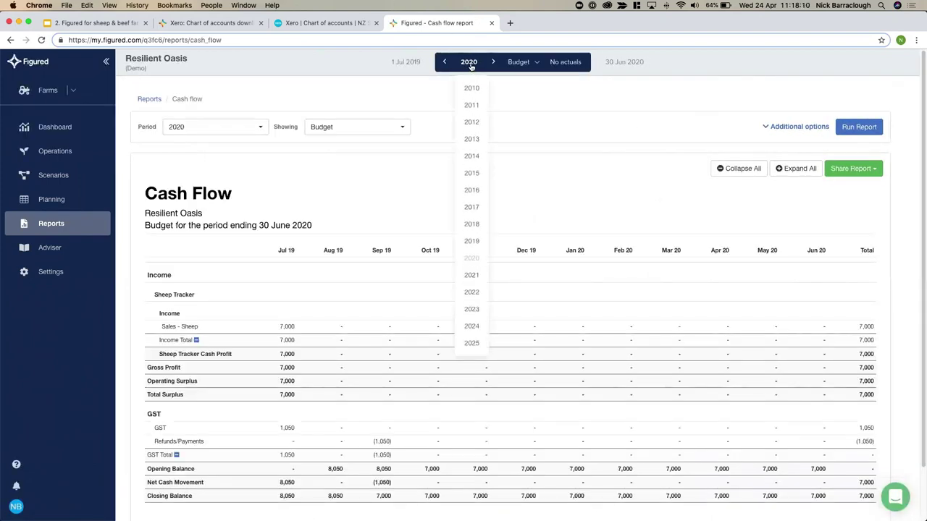
pyautogui.click(478, 212)
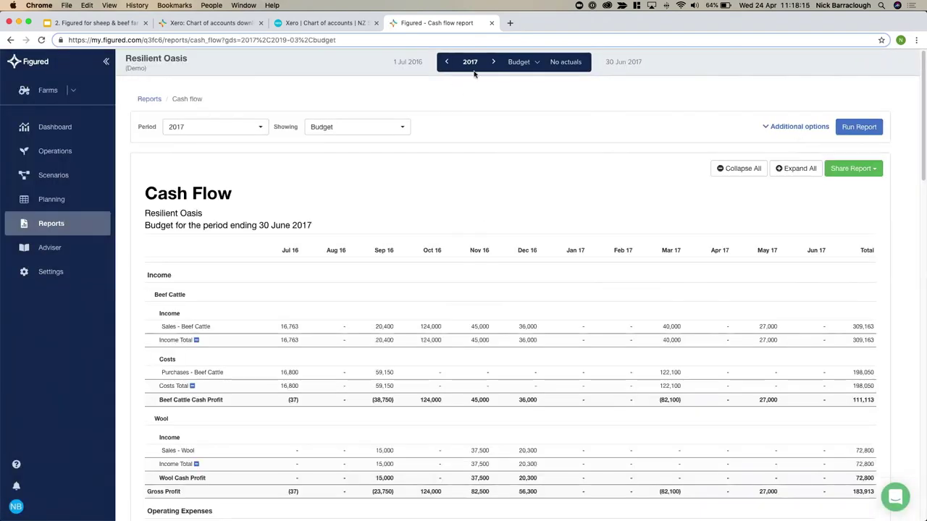
pyautogui.click(518, 63)
pyautogui.click(530, 88)
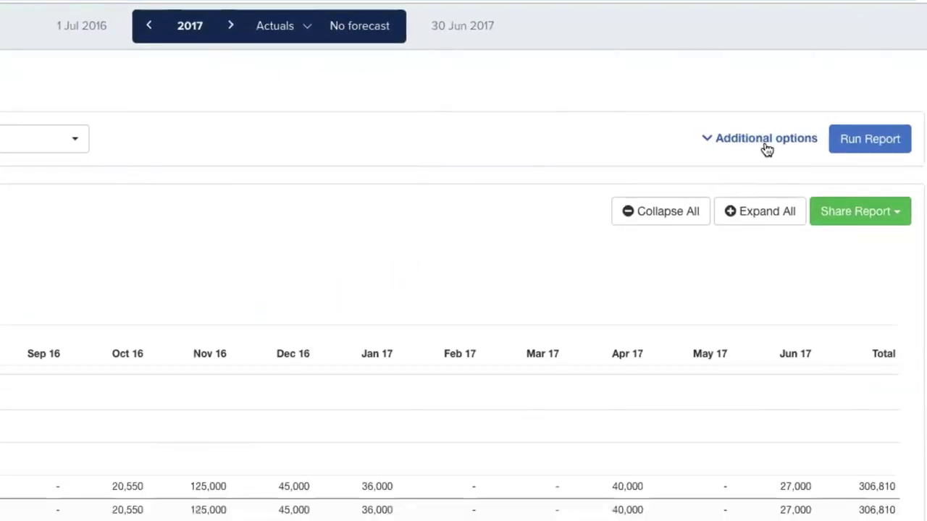
# Include quantities in the Cash Flow report and open the choices for sharing or exporting it.
pyautogui.click(764, 145)
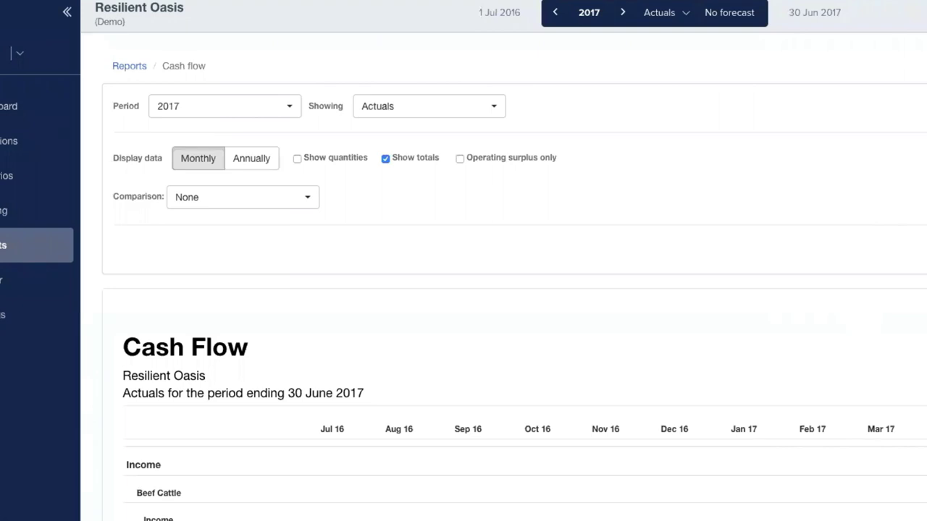
pyautogui.click(328, 158)
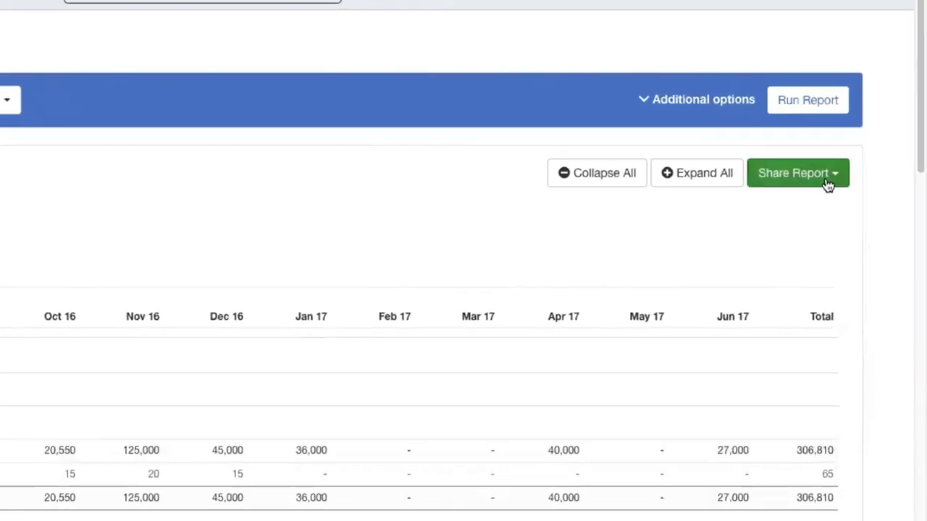
pyautogui.click(853, 169)
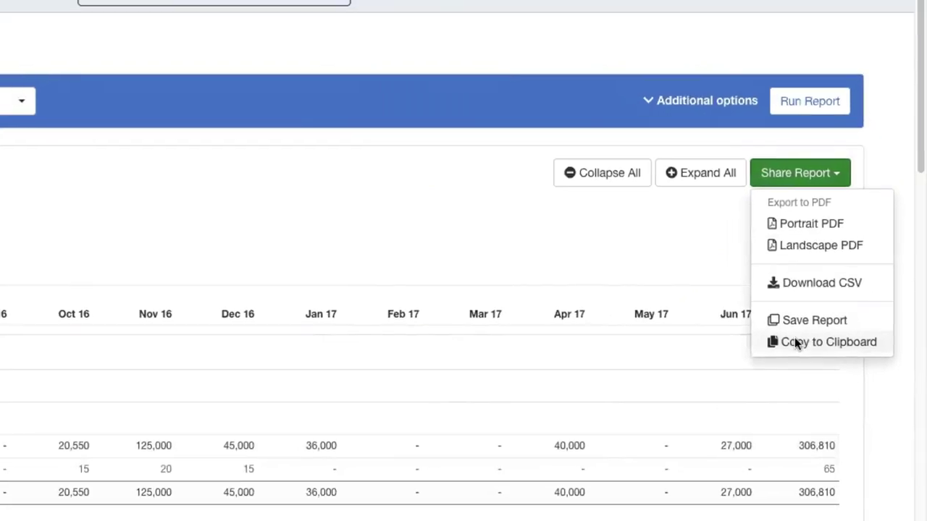
# Open the Profit & Loss report for the 2017 actuals and run it with quantities shown.
pyautogui.click(805, 356)
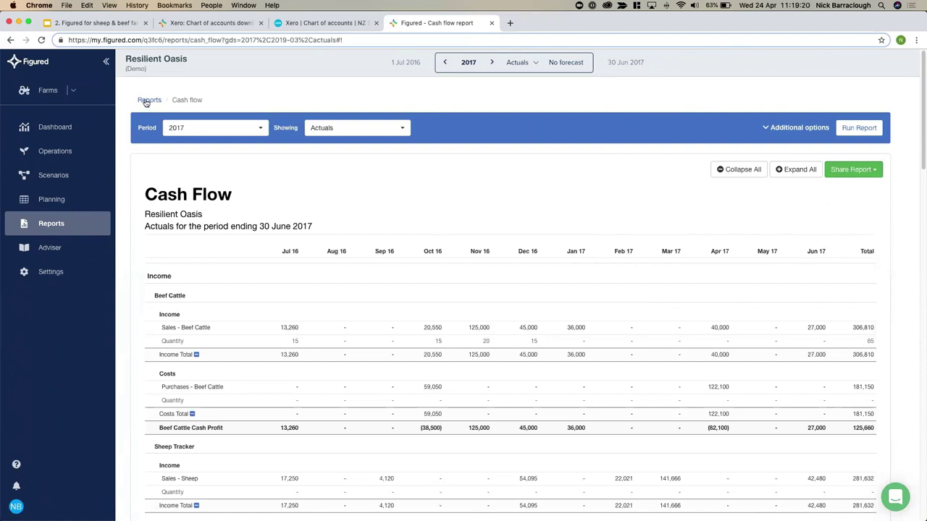
pyautogui.click(147, 101)
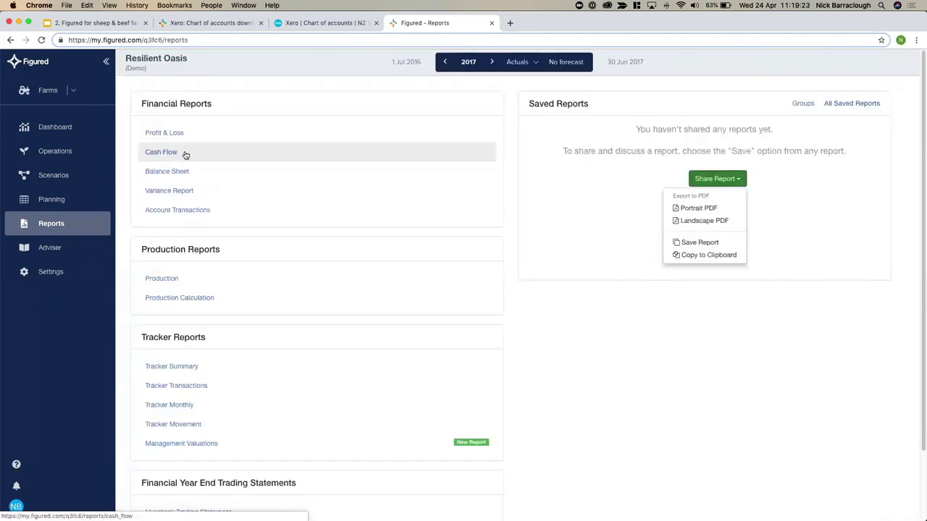
pyautogui.click(173, 132)
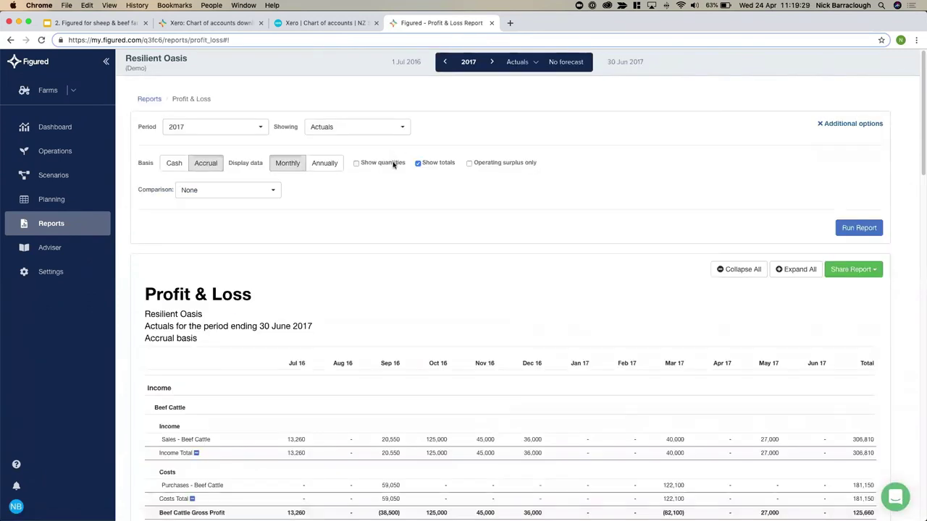
pyautogui.click(392, 161)
pyautogui.click(840, 203)
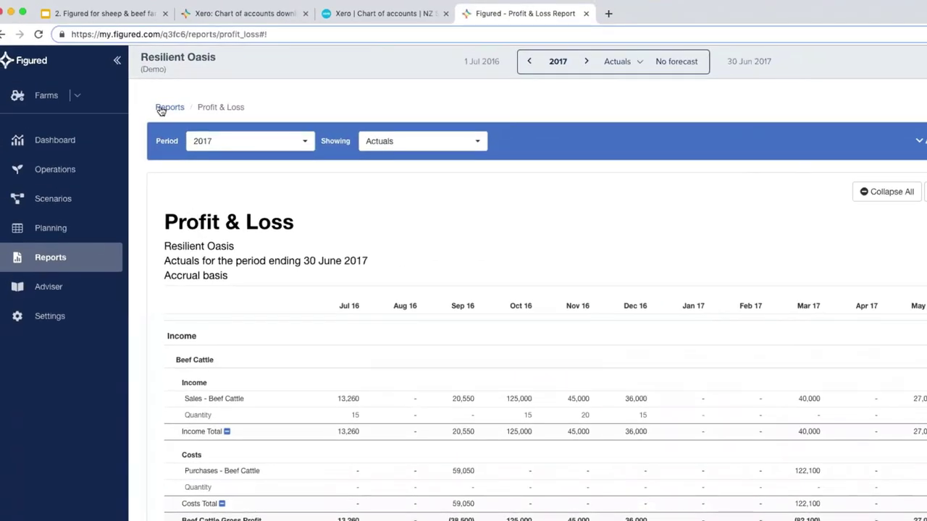
# Open the Production report and check which trackers can be included in it.
pyautogui.click(161, 108)
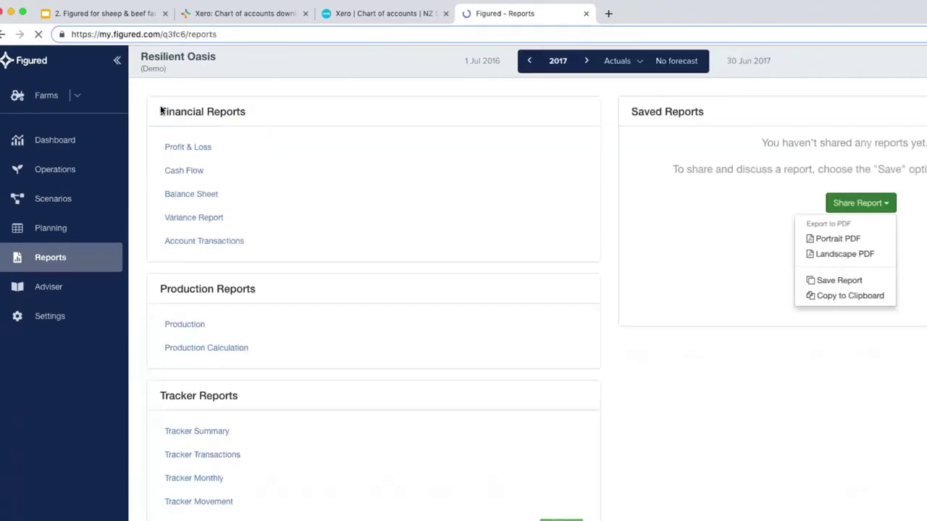
pyautogui.click(326, 324)
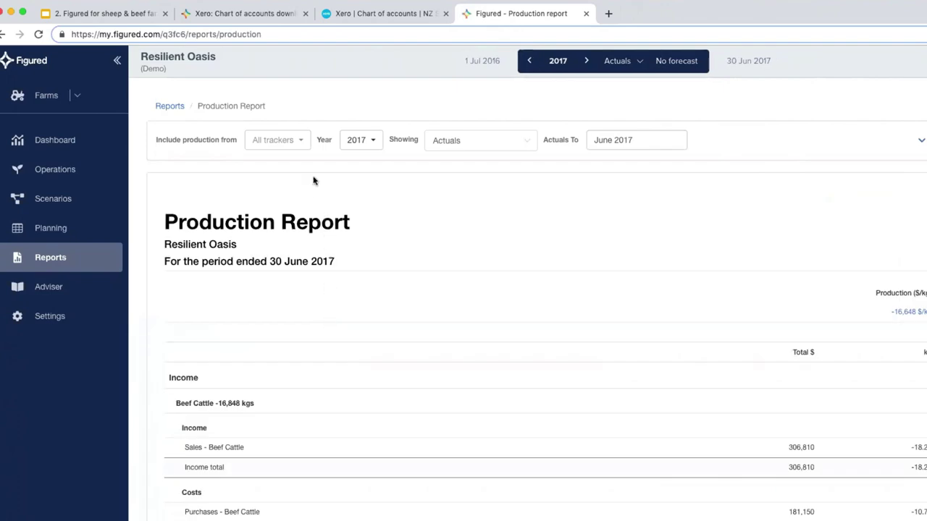
pyautogui.click(293, 142)
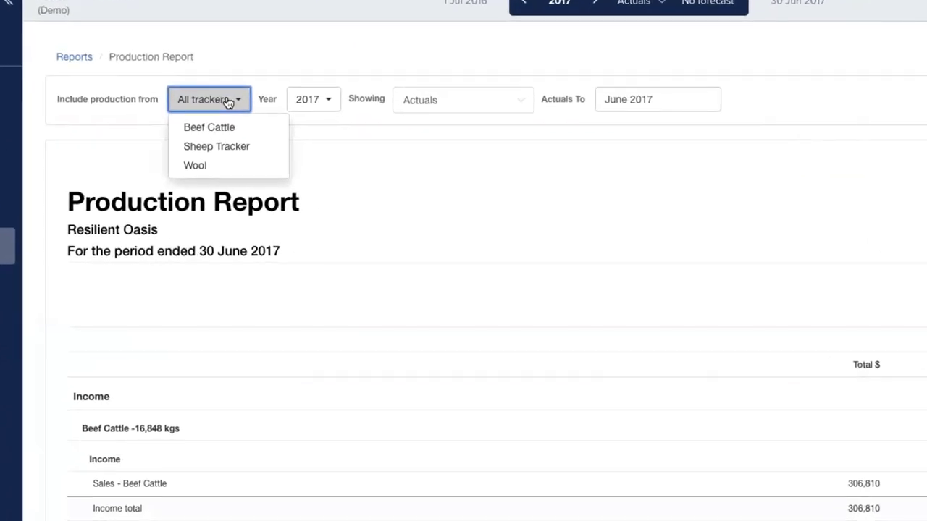
pyautogui.click(724, 378)
pyautogui.scroll(-1, 726, 381)
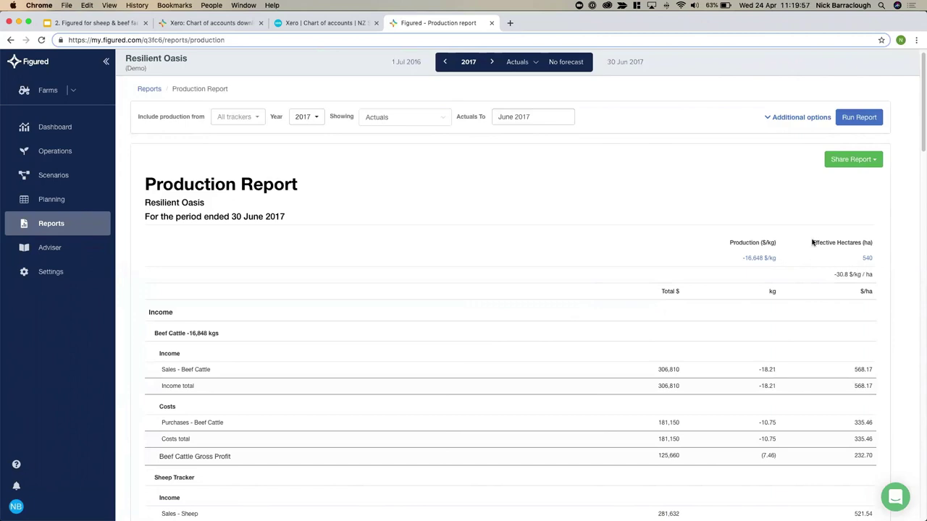
# Add Stock Units to the Production report and run it again.
pyautogui.click(796, 118)
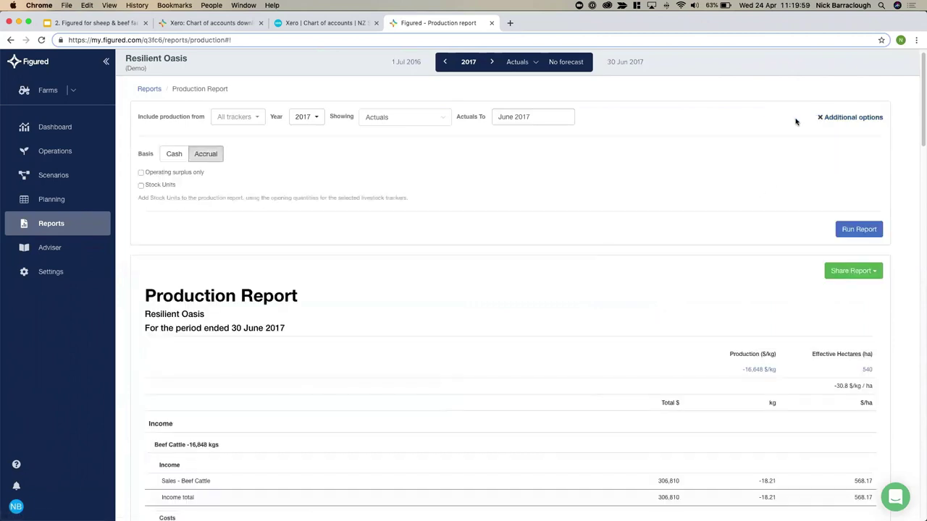
pyautogui.click(157, 186)
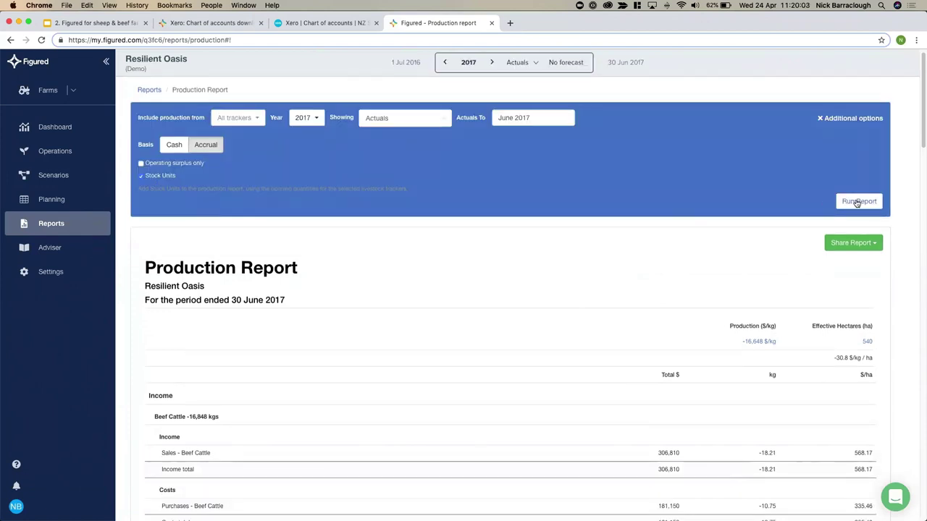
pyautogui.click(855, 202)
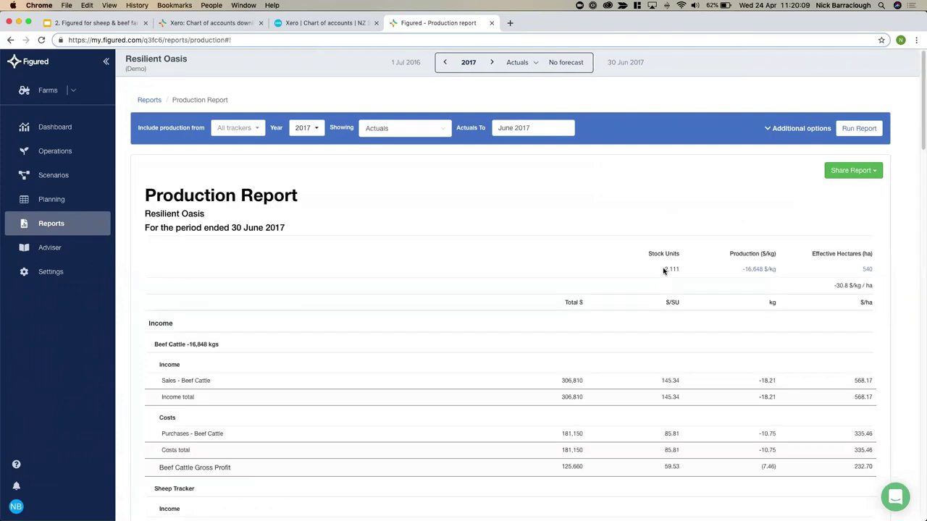
# Examine the Production report's per-stock-unit, per-kilogram and per-hectare figures across tracker income, gross profit and operating expenses.
pyautogui.scroll(-1, 663, 271)
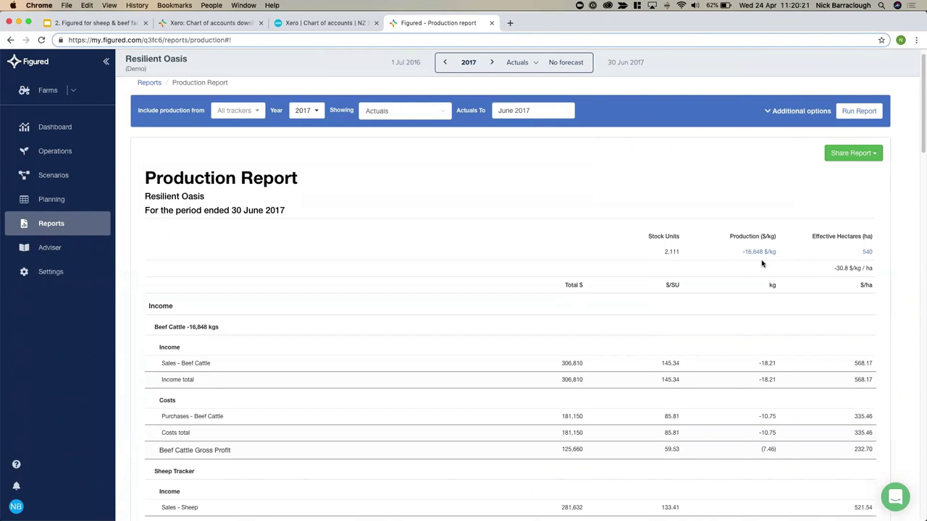
pyautogui.scroll(-3, 761, 264)
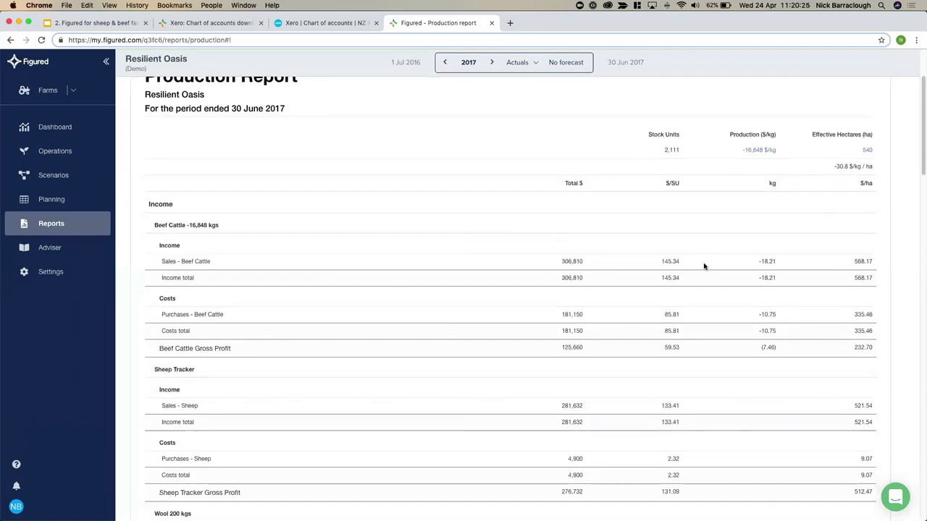
pyautogui.scroll(-12, 703, 266)
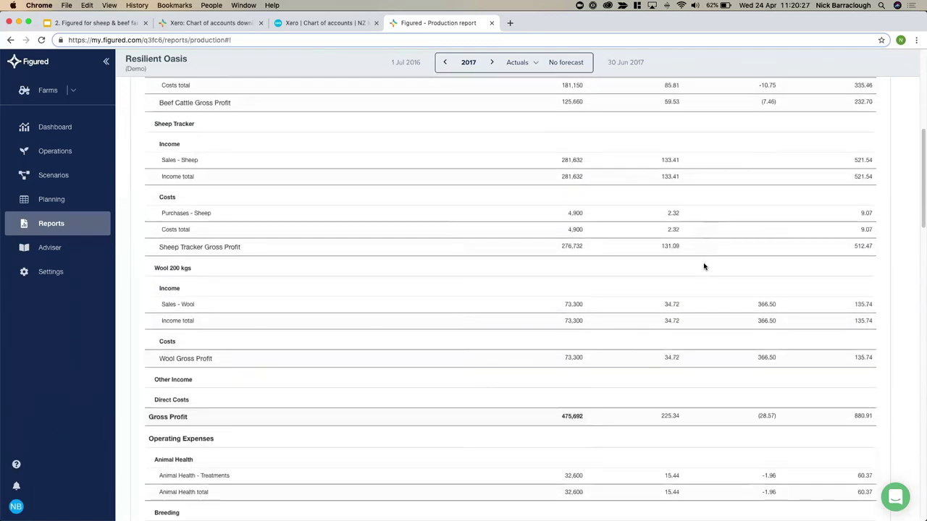
pyautogui.scroll(-2, 703, 267)
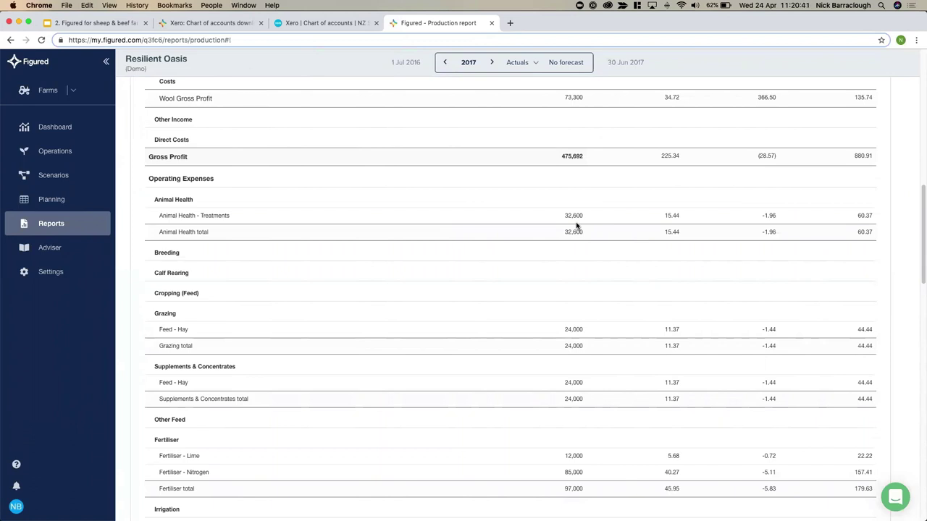
pyautogui.click(891, 492)
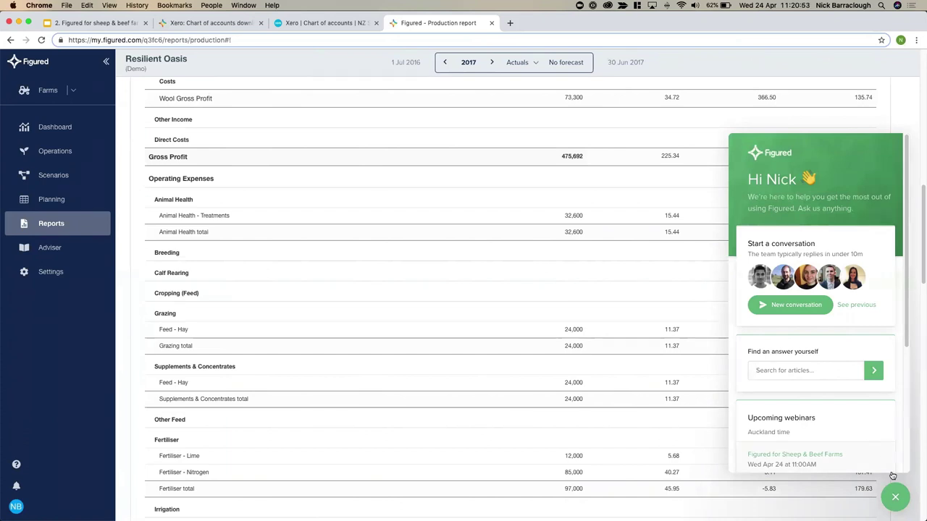
pyautogui.click(895, 496)
pyautogui.scroll(-10, 532, 373)
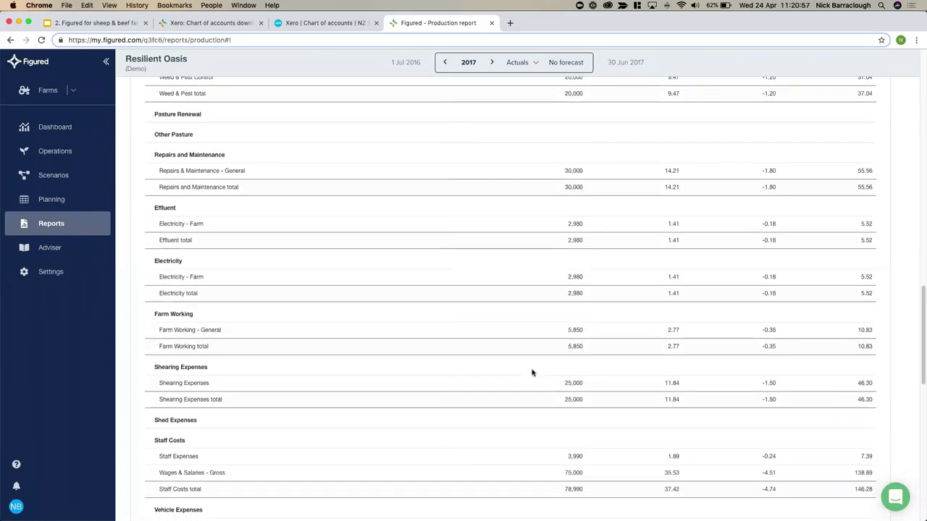
pyautogui.scroll(10, 533, 372)
pyautogui.scroll(6, 532, 373)
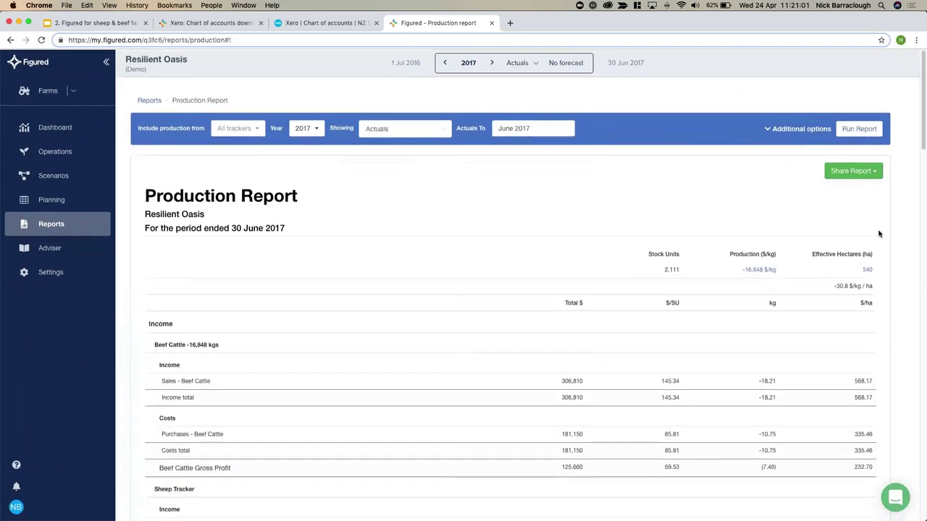
# Check the sharing and export choices for the Production report and return to the reports overview.
pyautogui.click(865, 174)
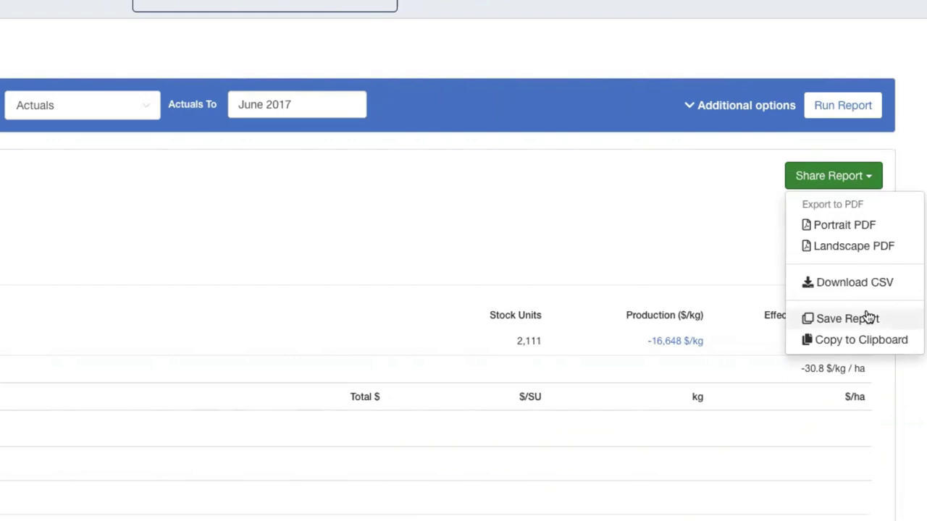
pyautogui.click(254, 251)
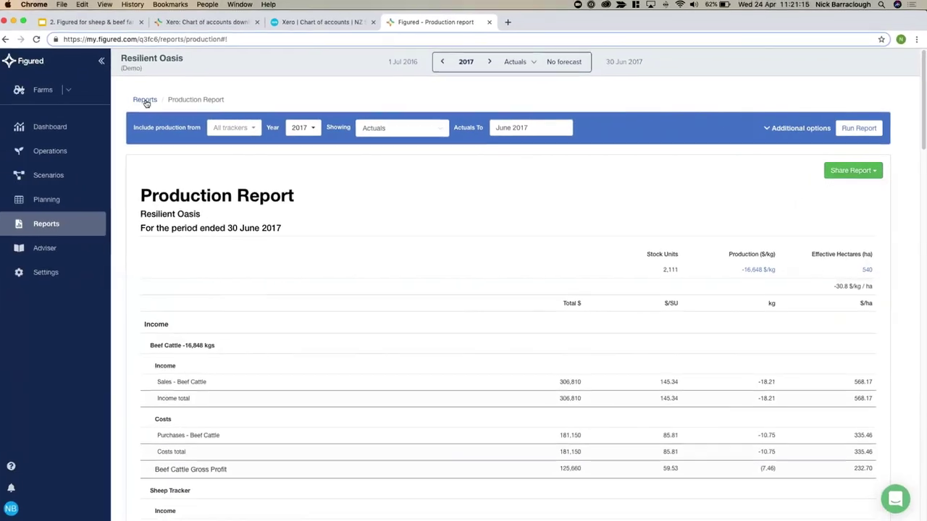
pyautogui.click(145, 101)
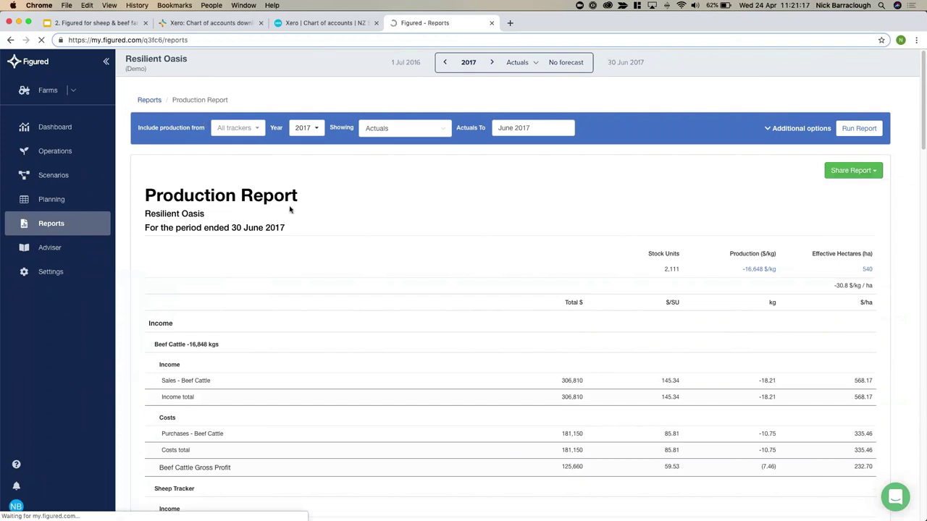
# Open the Tracker Summary report in a separate tab, review the Beef Cattle stock movements and sale summary, and return to the reports overview.
pyautogui.scroll(-3, 289, 208)
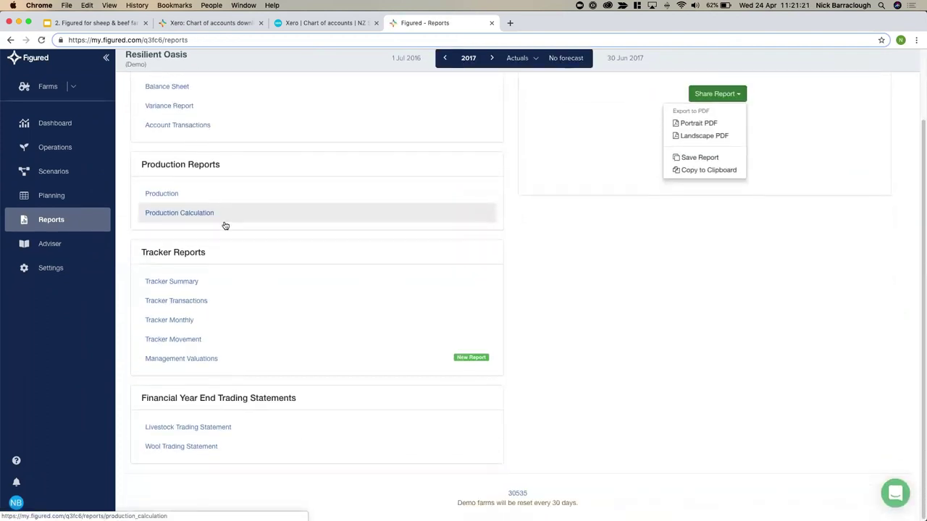
pyautogui.keyDown('super'); pyautogui.click(227, 290); pyautogui.keyUp('super')
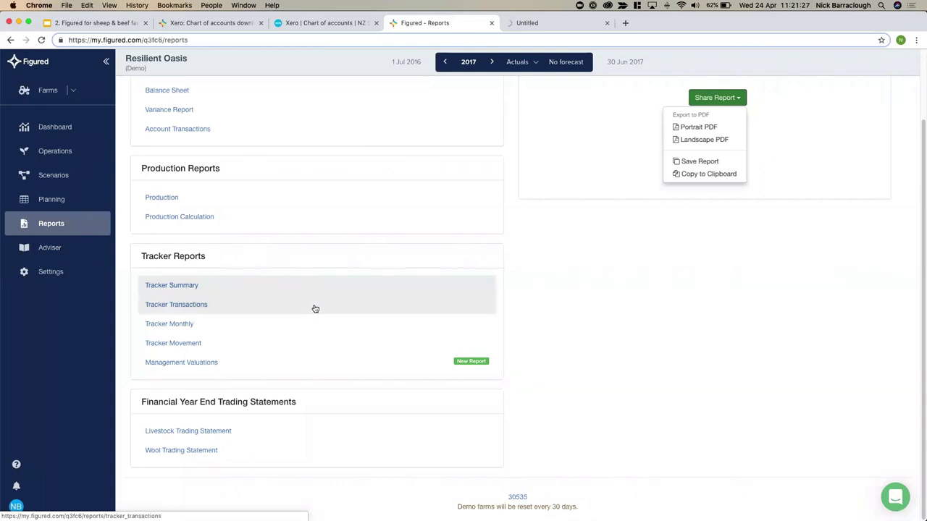
pyautogui.hotkey('ctrl', 'Tab')
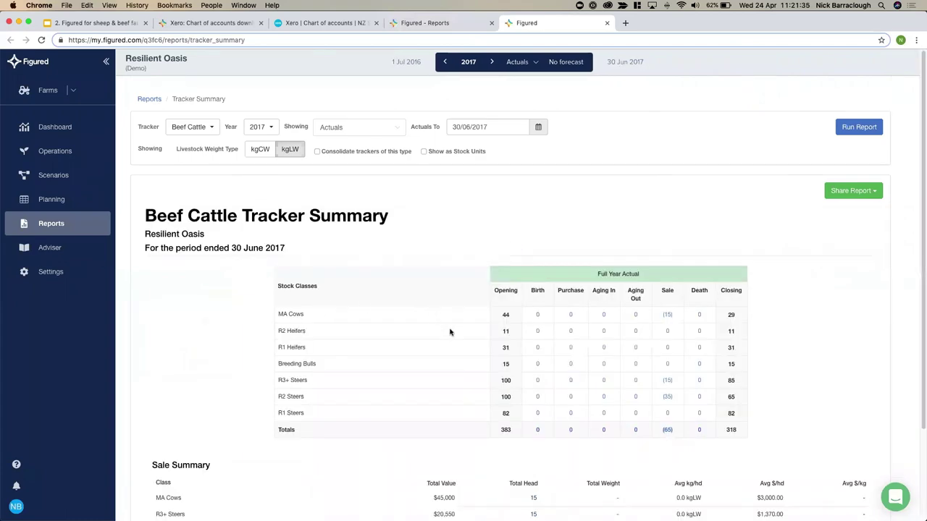
pyautogui.scroll(-2, 455, 352)
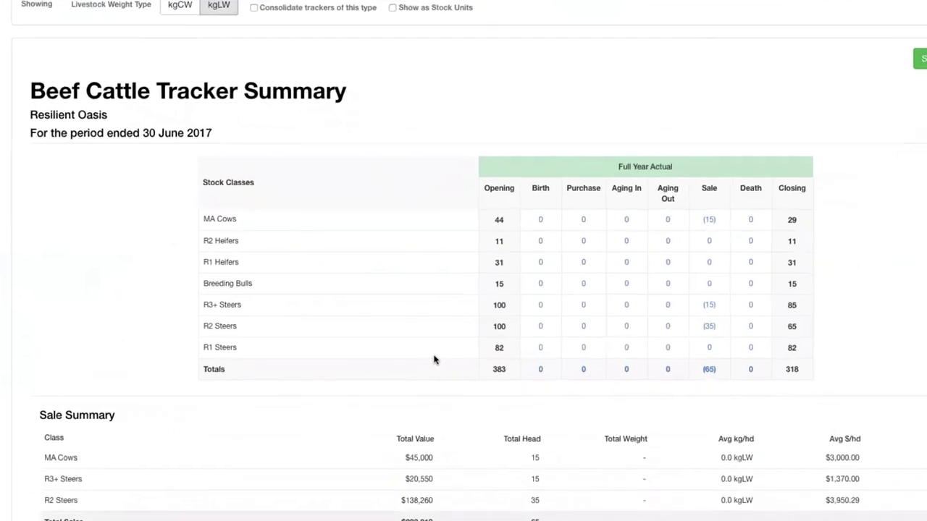
pyautogui.scroll(-2, 452, 354)
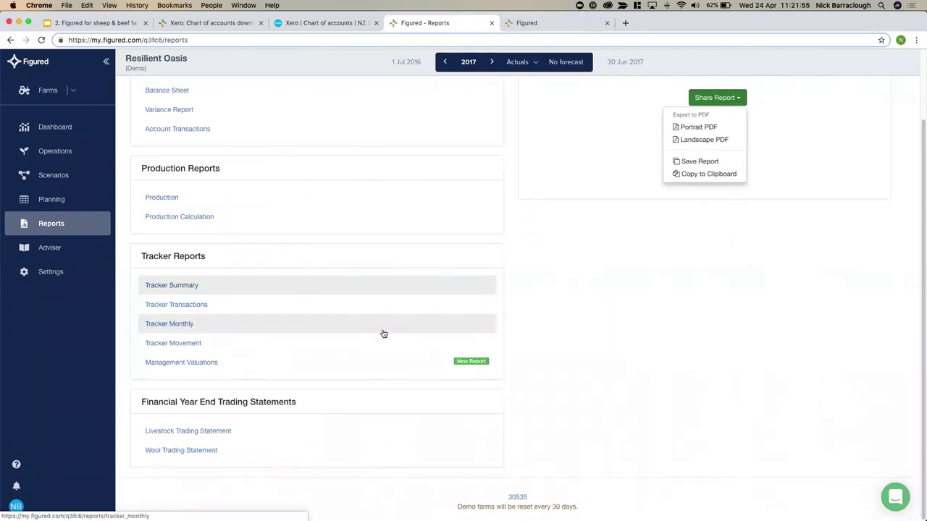
pyautogui.scroll(3, 383, 333)
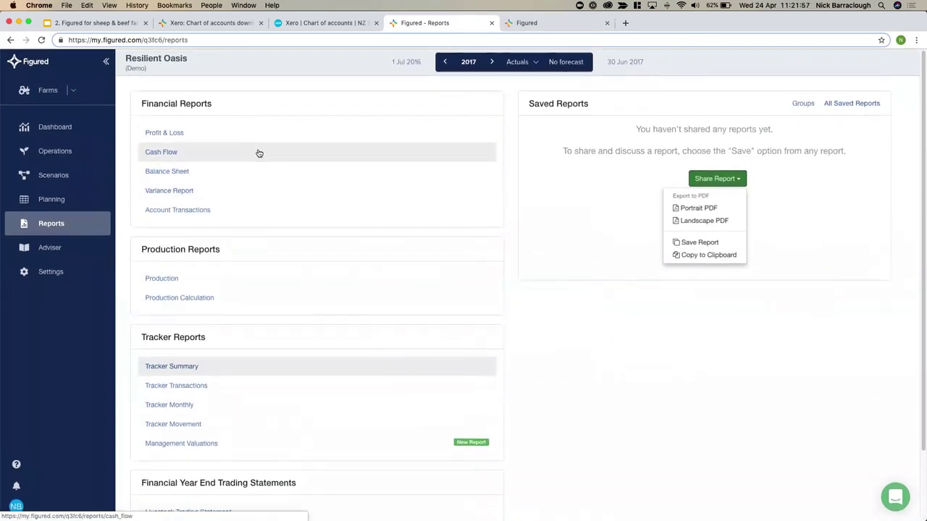